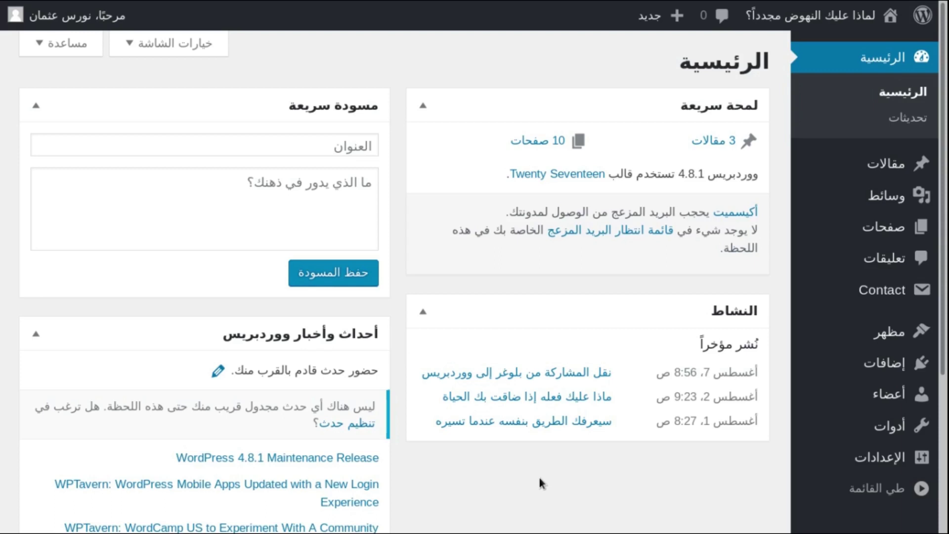
Step: Open the page for adding new plugins and search the plugin directory by keyword for "social login"
mouse_move(841, 361)
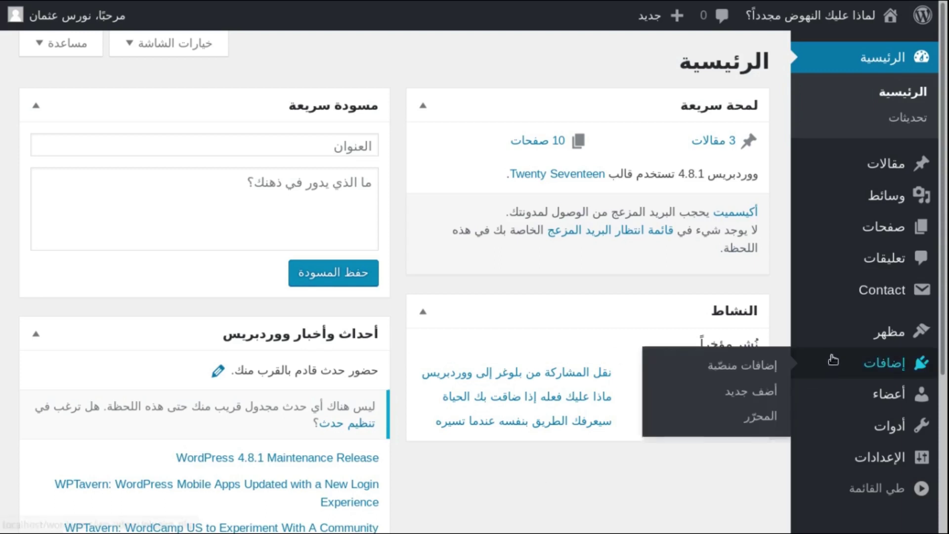
click(715, 400)
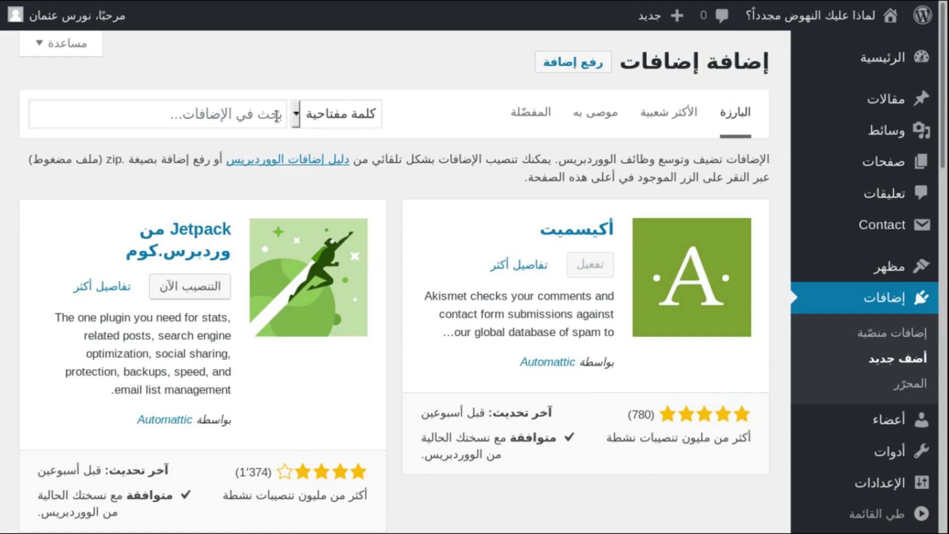
key(ctrl+plus)
key(ctrl+plus)
key(ctrl+plus)
key(ctrl+plus)
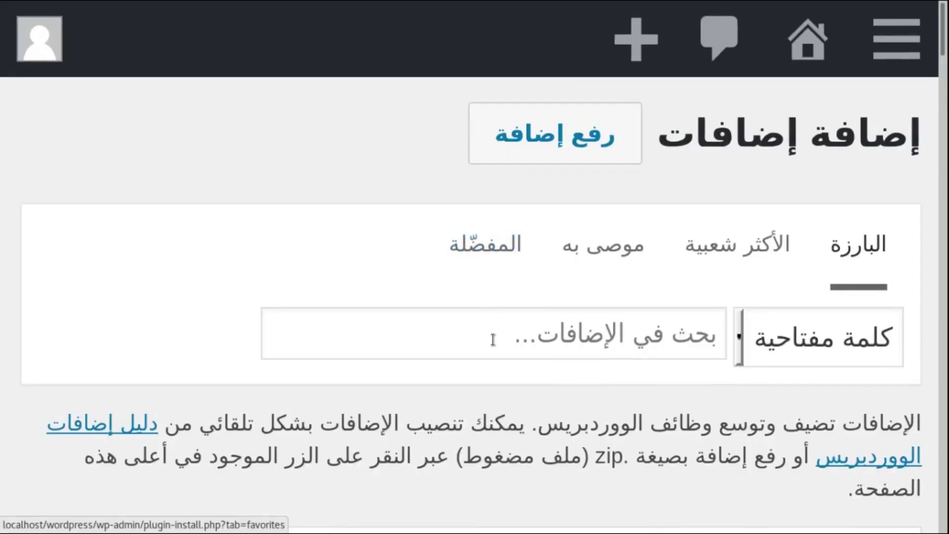
click(493, 340)
text(أ)
key(BackSpace)
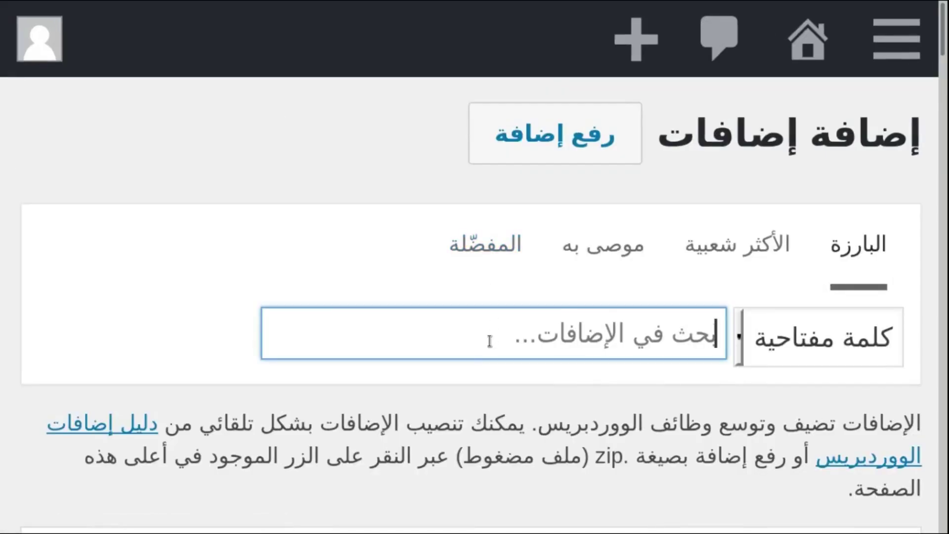
text(socila)
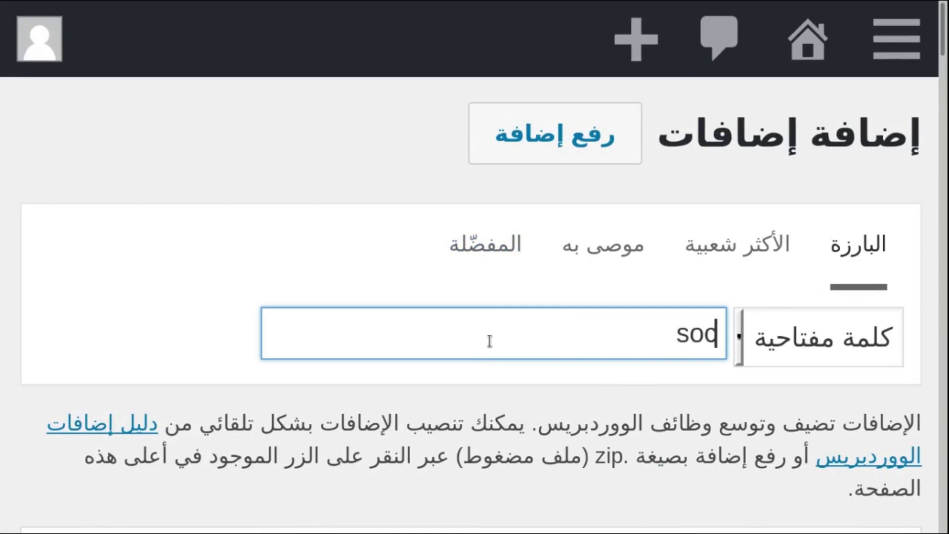
key(BackSpace)
key(BackSpace)
key(BackSpace)
text(ial login)
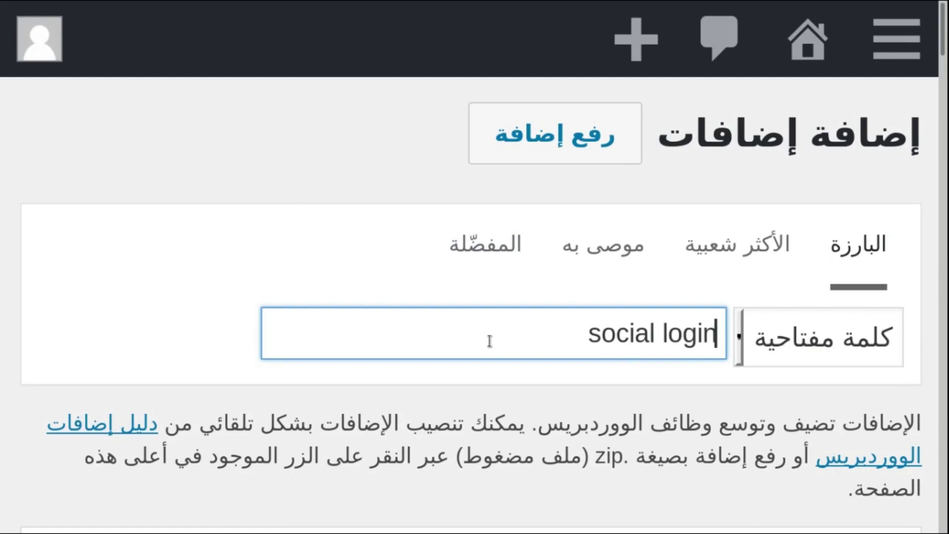
click(230, 307)
Step: Browse the social login search results and compare the plugins' descriptions, ratings, active installations and WordPress compatibility
scroll(230, 312, down, 2)
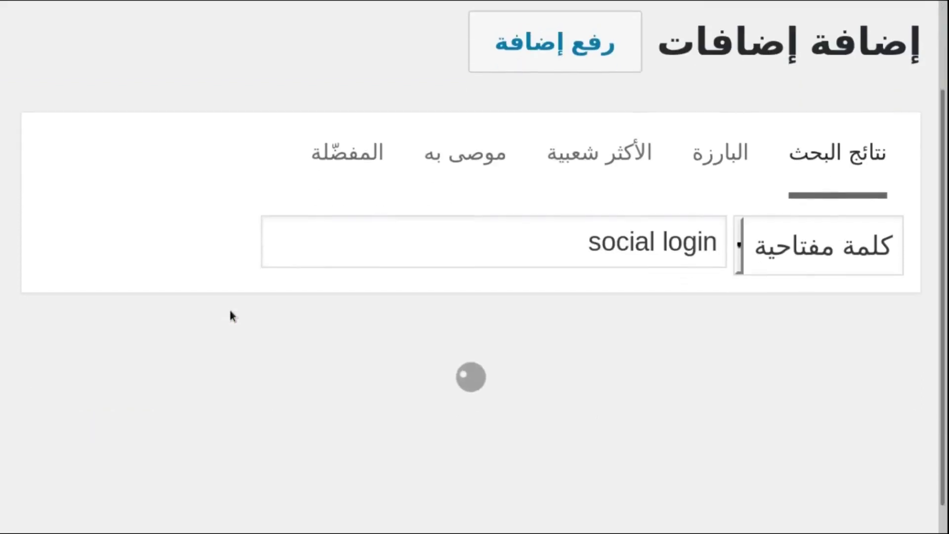
scroll(230, 312, down, 1)
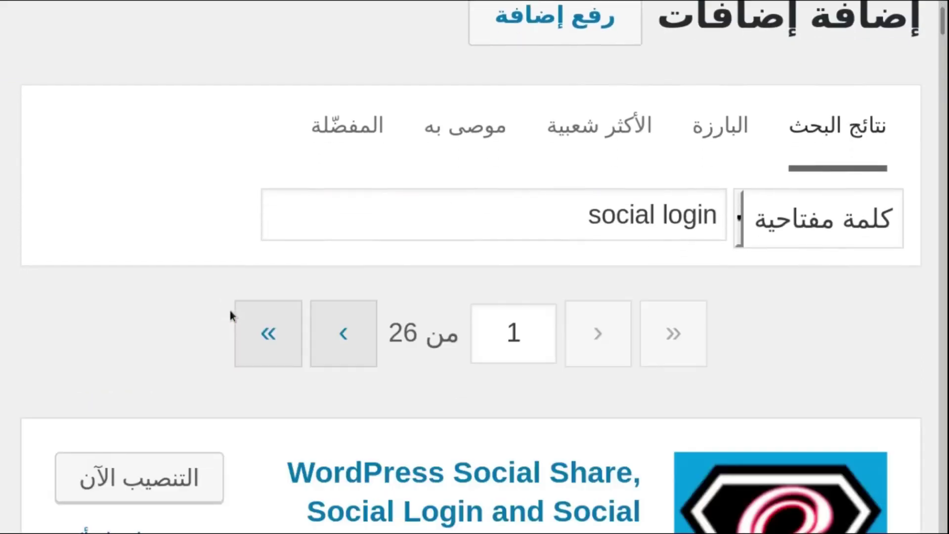
key(ctrl+minus)
key(ctrl+minus)
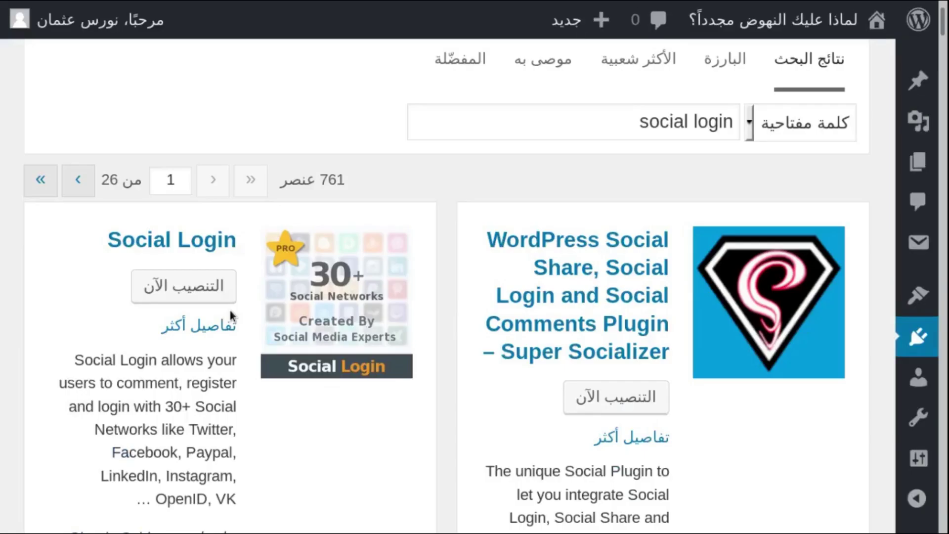
scroll(230, 311, down, 10)
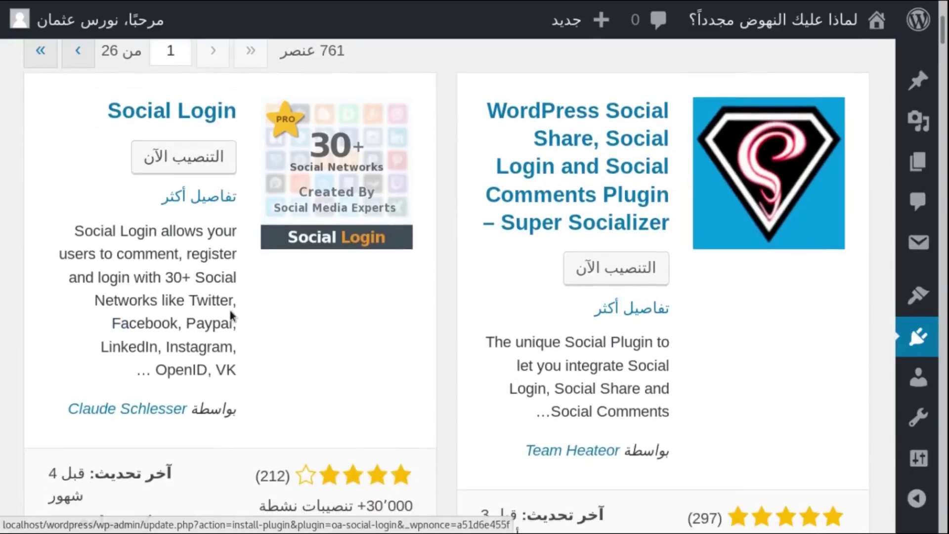
scroll(233, 315, down, 3)
scroll(233, 315, up, 8)
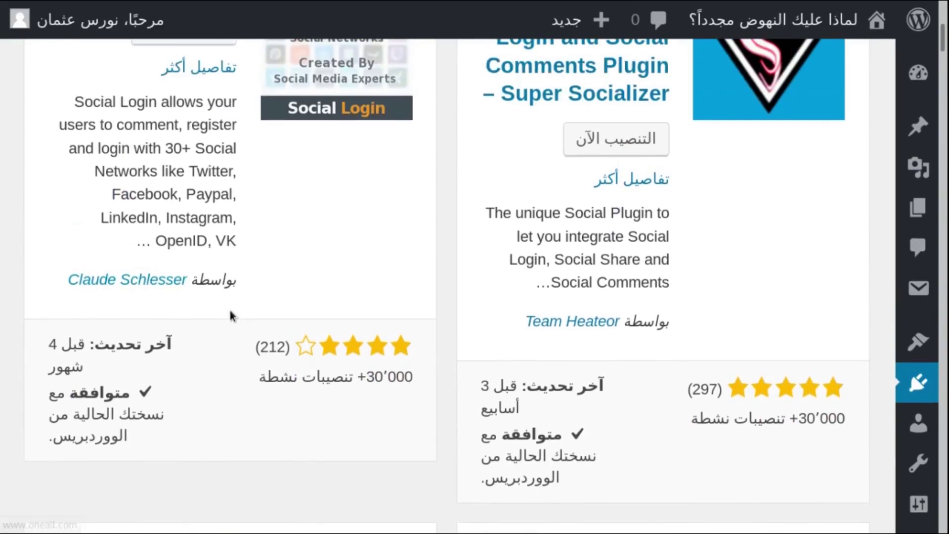
scroll(233, 316, up, 1)
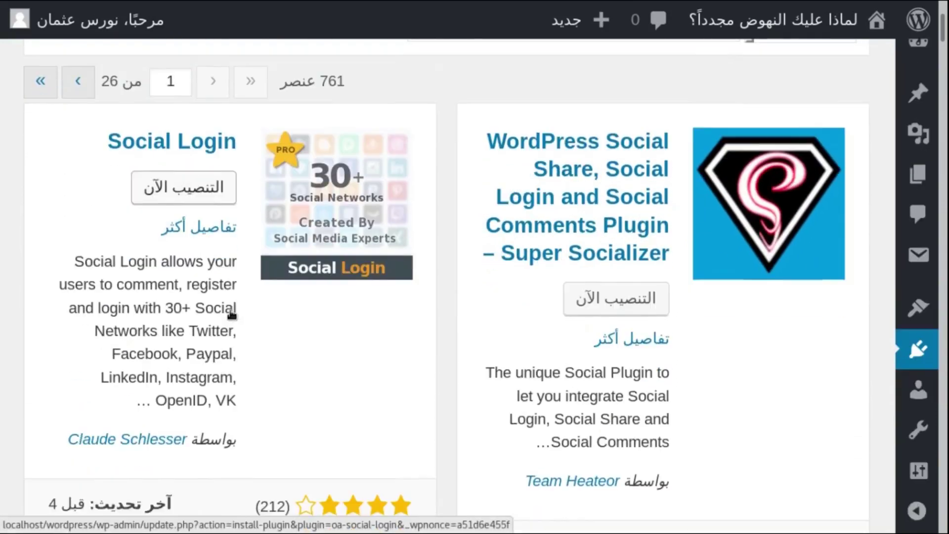
scroll(232, 316, down, 1)
scroll(231, 316, down, 3)
scroll(230, 312, up, 5)
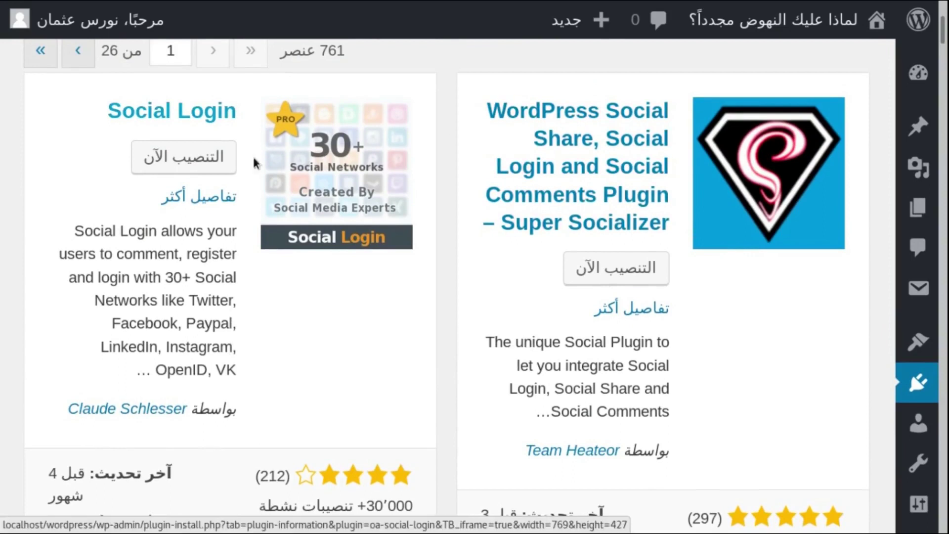
key(ctrl+minus)
key(ctrl+minus)
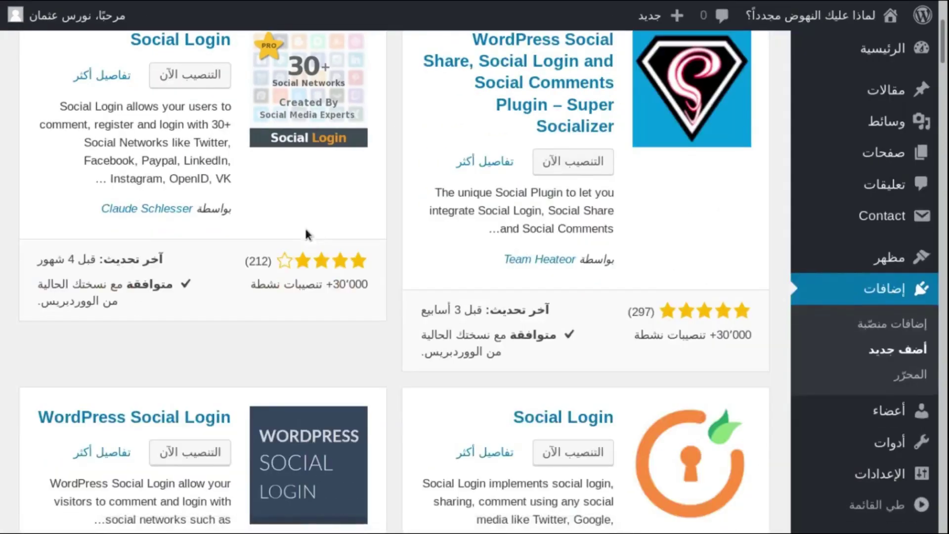
scroll(306, 231, down, 2)
scroll(307, 231, down, 1)
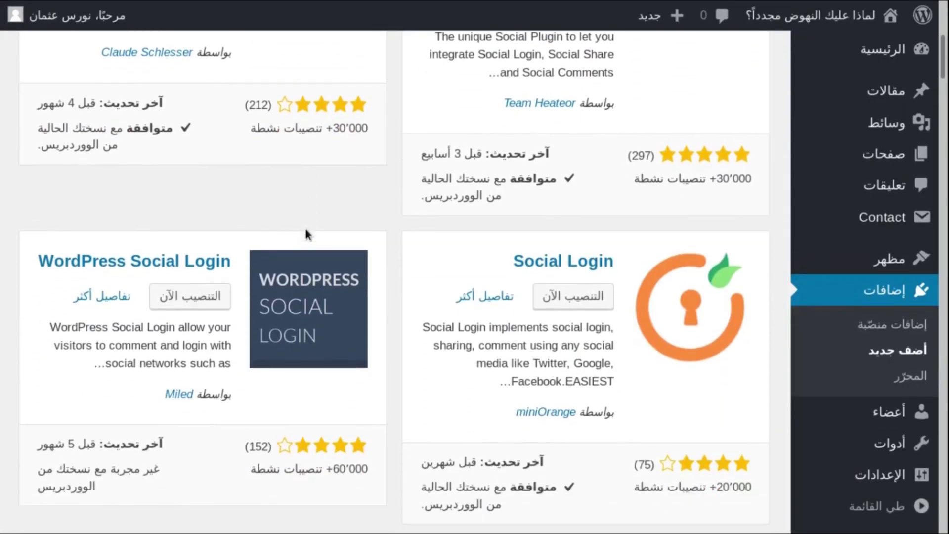
scroll(306, 234, down, 1)
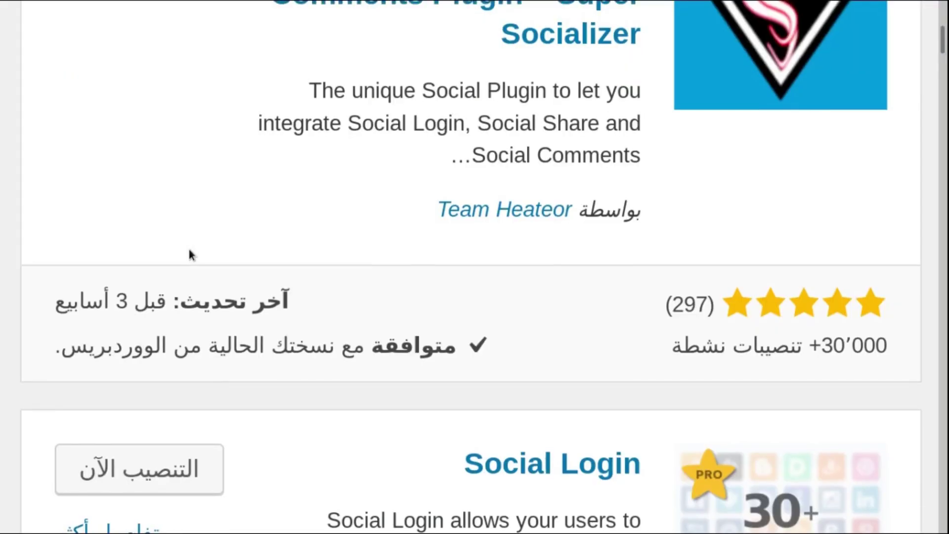
scroll(189, 254, down, 10)
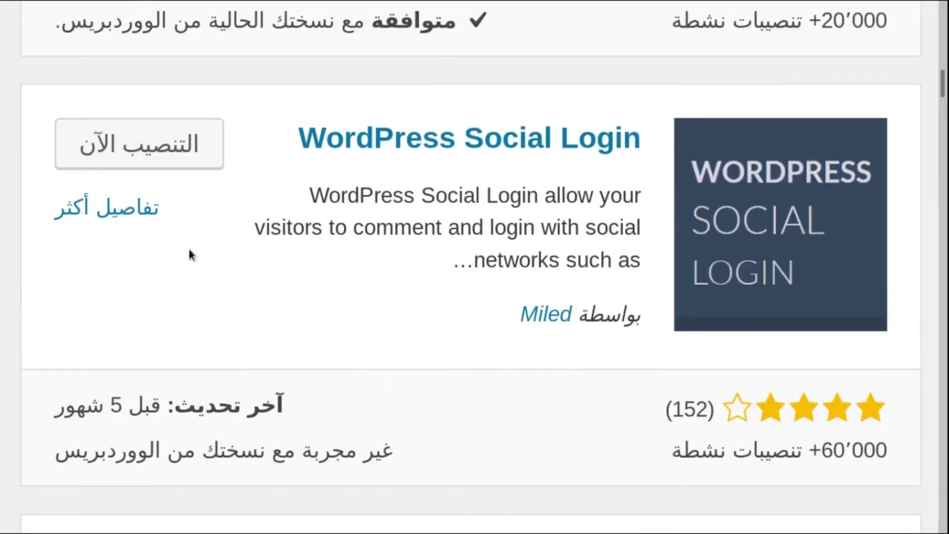
Step: Install and activate the WordPress Social Login plugin
scroll(189, 253, up, 2)
click(158, 250)
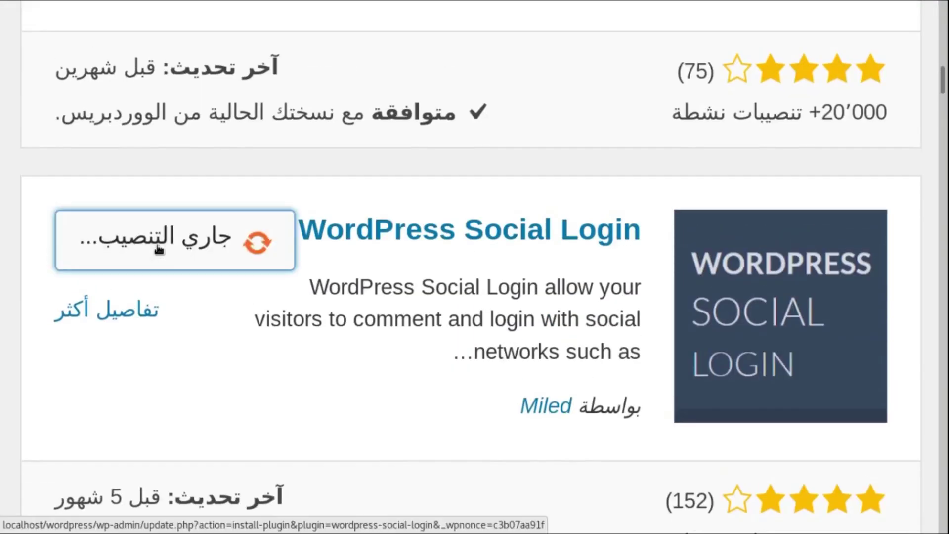
click(118, 252)
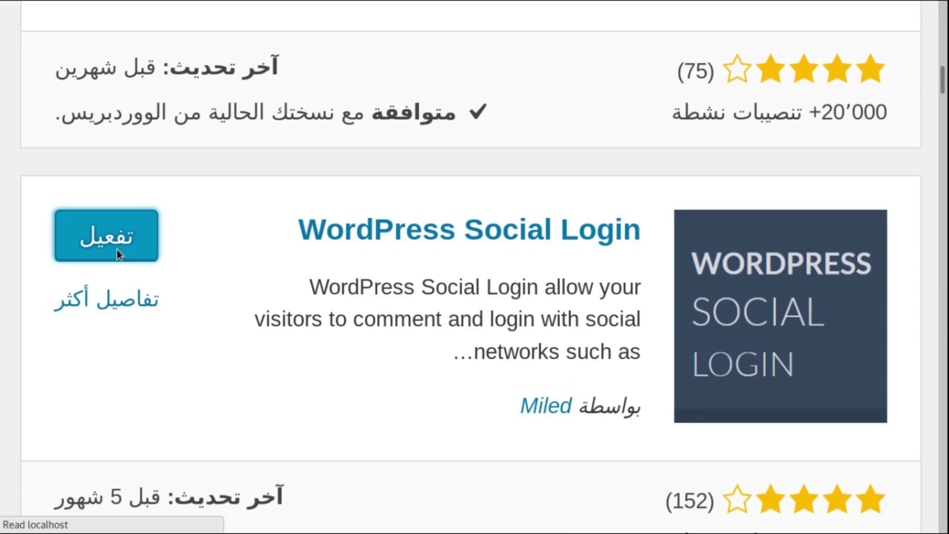
Step: Open the WordPress Social Login plugin's settings and examine the activation and application credential fields for Facebook, Google and Twitter
scroll(329, 366, down, 10)
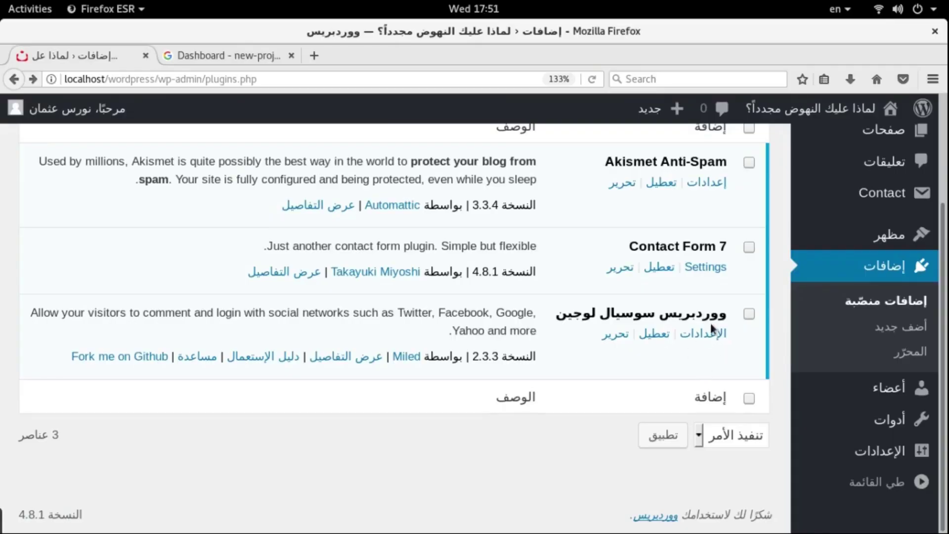
click(712, 332)
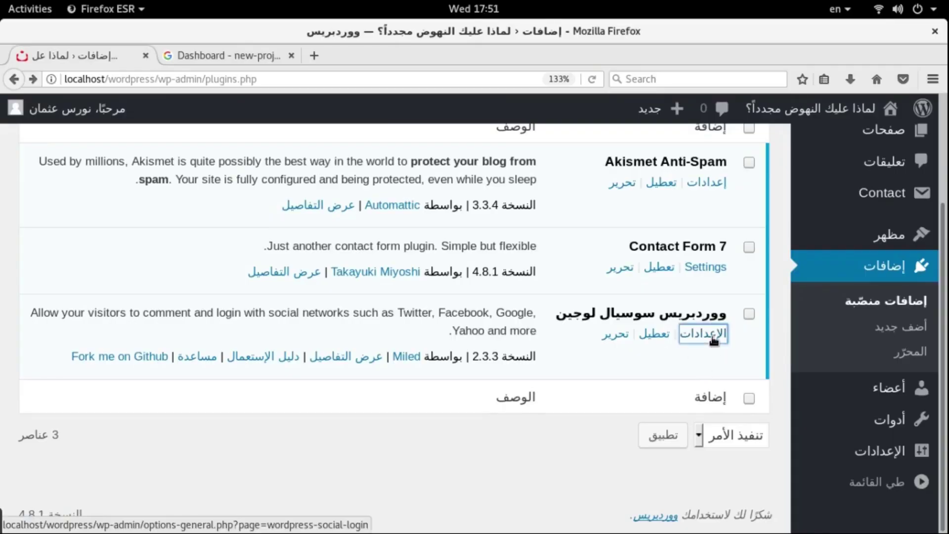
scroll(310, 260, down, 5)
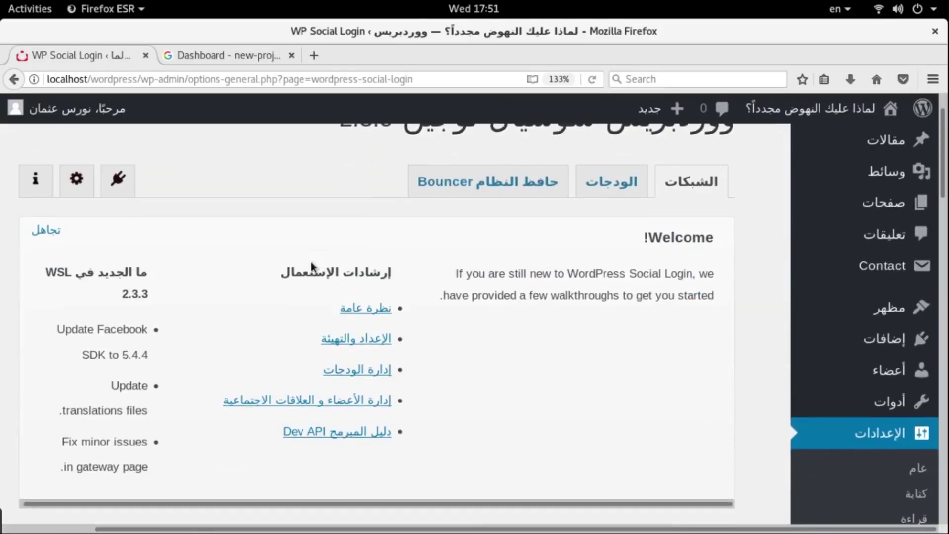
key(ctrl+plus)
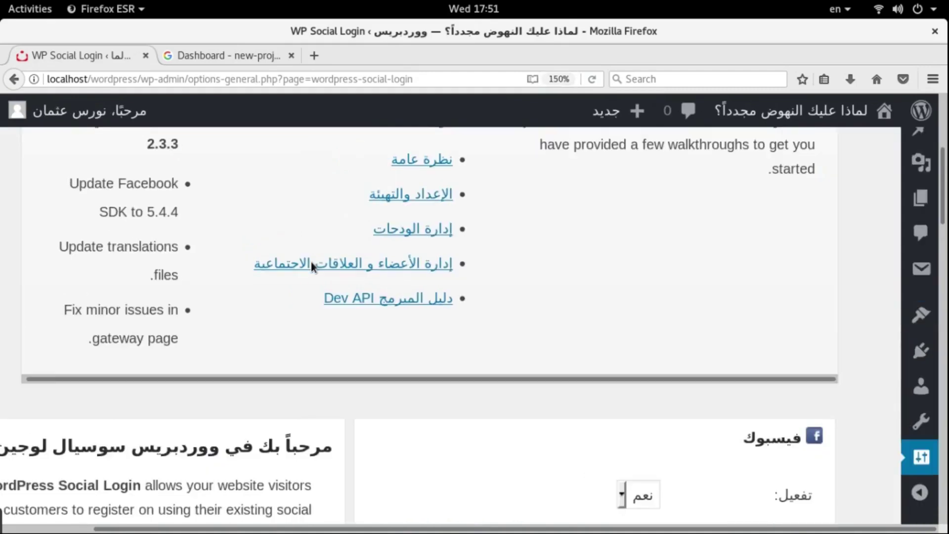
scroll(311, 263, down, 7)
scroll(311, 267, up, 1)
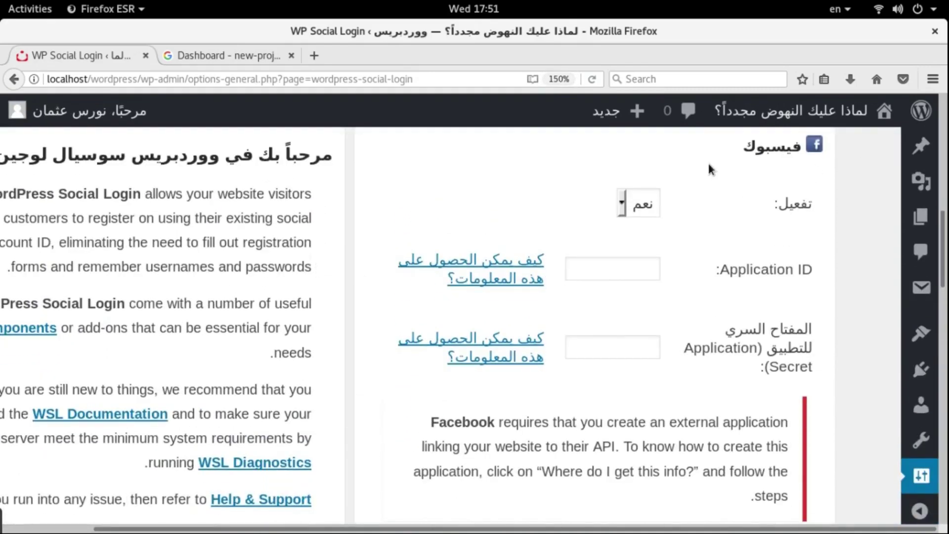
scroll(709, 165, down, 10)
scroll(709, 164, up, 2)
scroll(708, 168, down, 10)
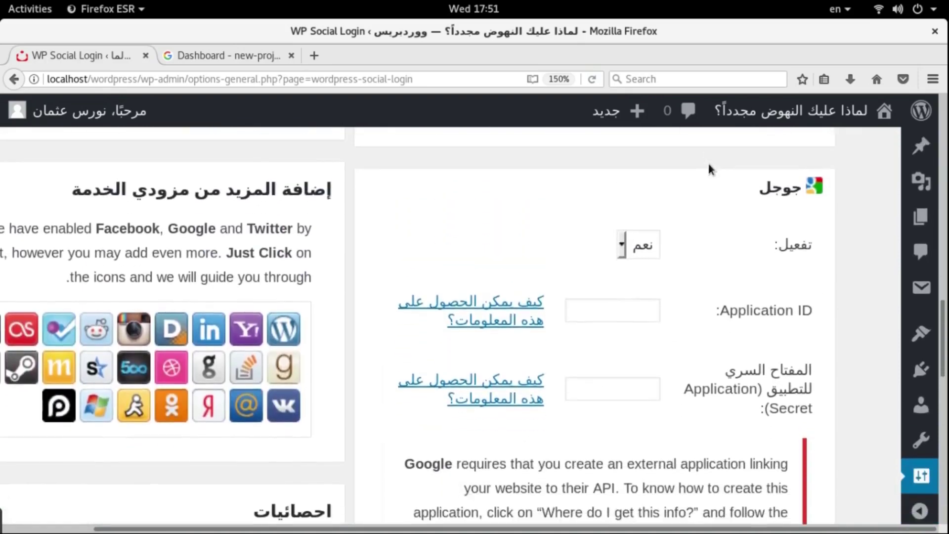
scroll(708, 168, up, 10)
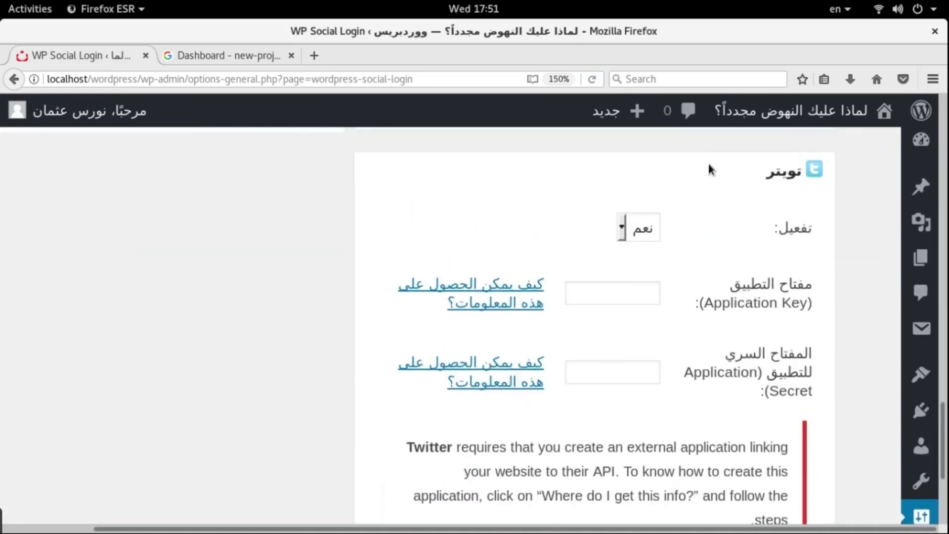
scroll(710, 169, up, 10)
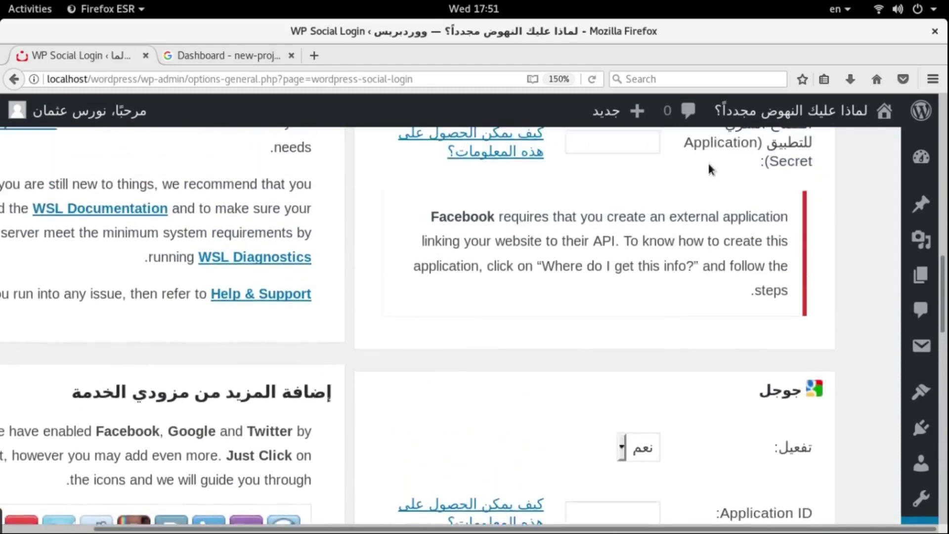
scroll(709, 165, down, 2)
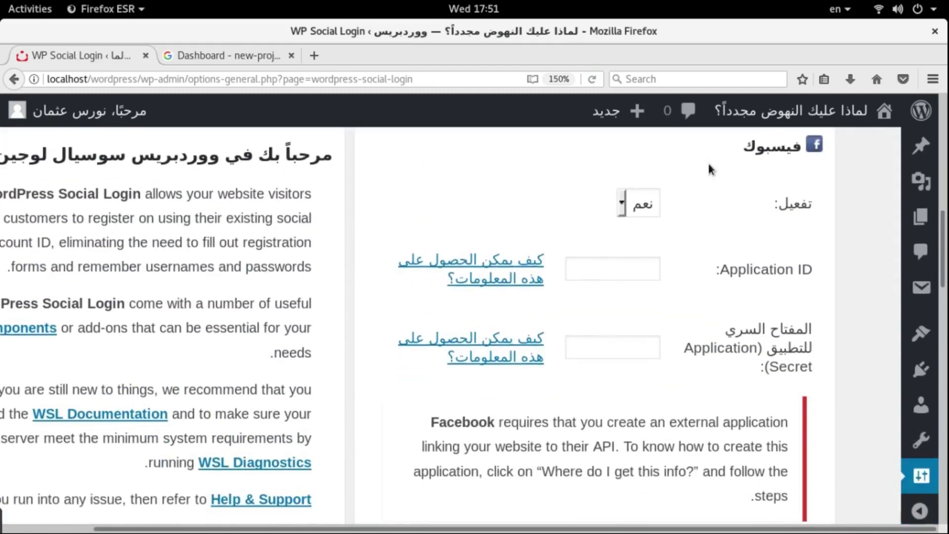
scroll(709, 166, up, 2)
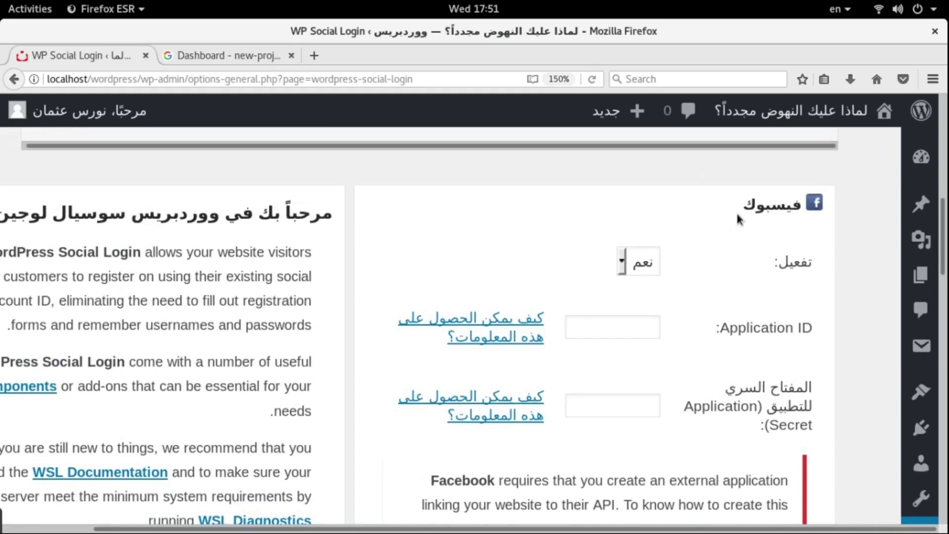
click(642, 262)
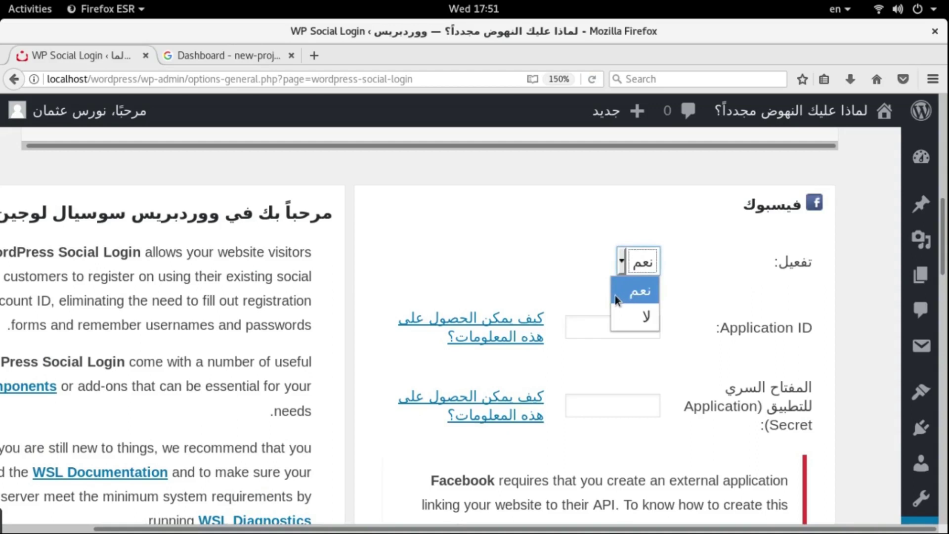
click(621, 292)
click(593, 321)
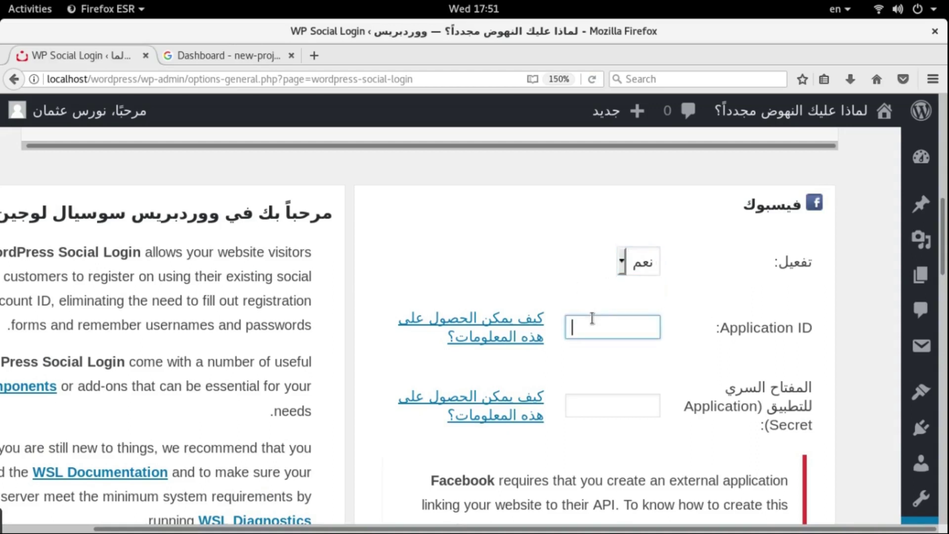
click(589, 425)
click(605, 410)
click(637, 324)
click(591, 402)
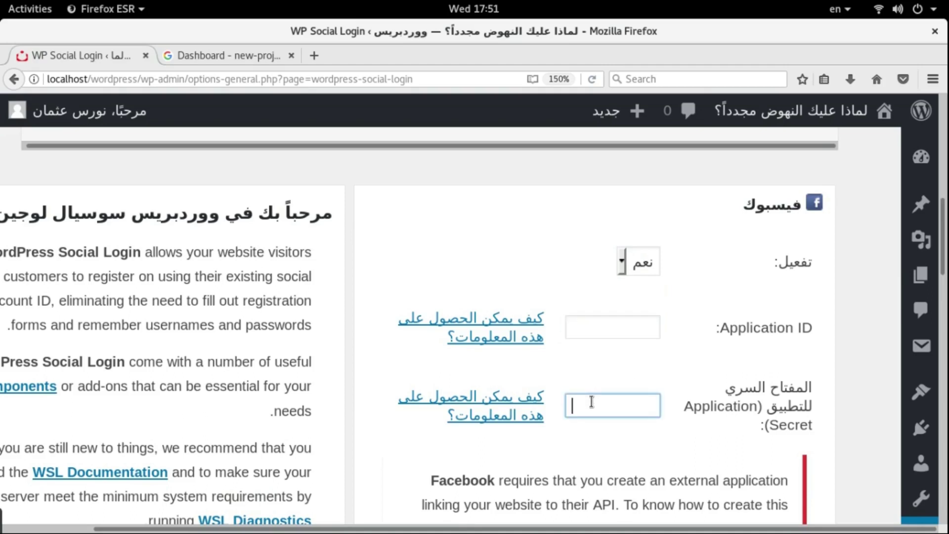
click(582, 329)
click(588, 425)
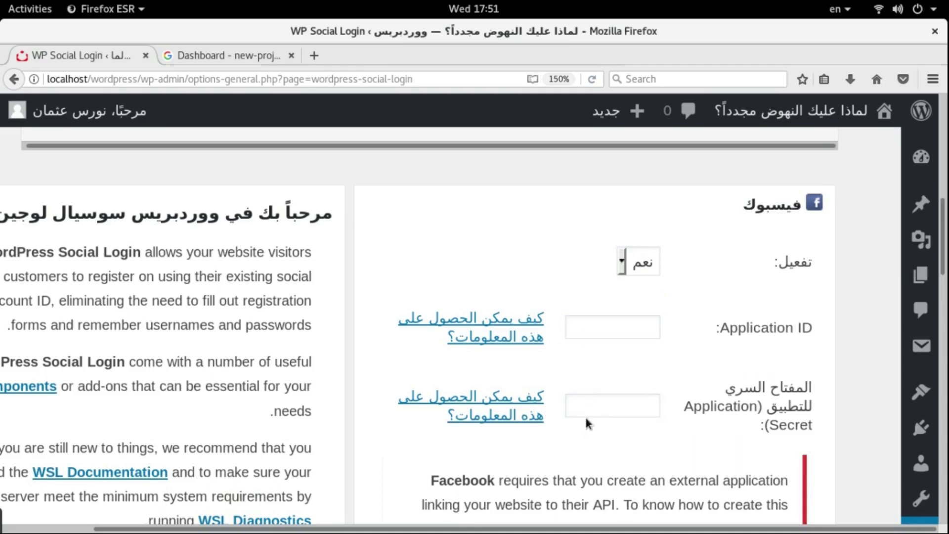
Step: Disable the Facebook and Twitter networks by setting the activation option of each to لا (No)
click(635, 267)
click(636, 318)
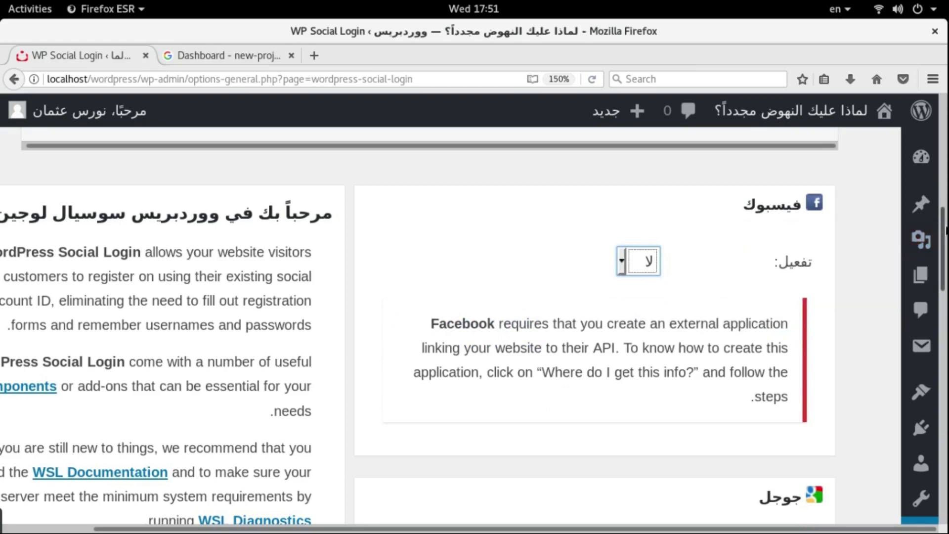
scroll(946, 291, down, 5)
drag(945, 291, 906, 411)
click(636, 259)
click(636, 278)
key(Down)
drag(947, 442, 947, 323)
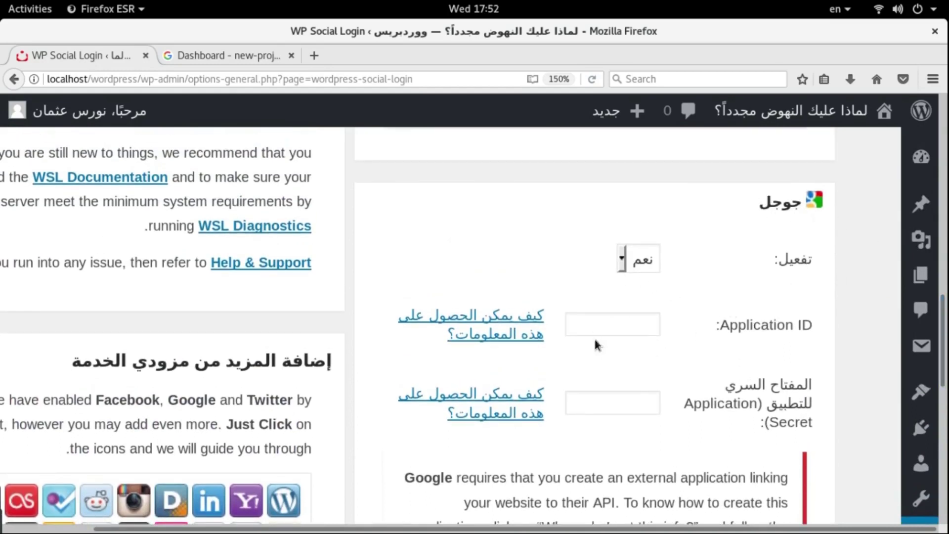
Step: Show the help for obtaining Google's Application ID and secret, and read the steps for registering a Google API application
click(637, 327)
click(622, 404)
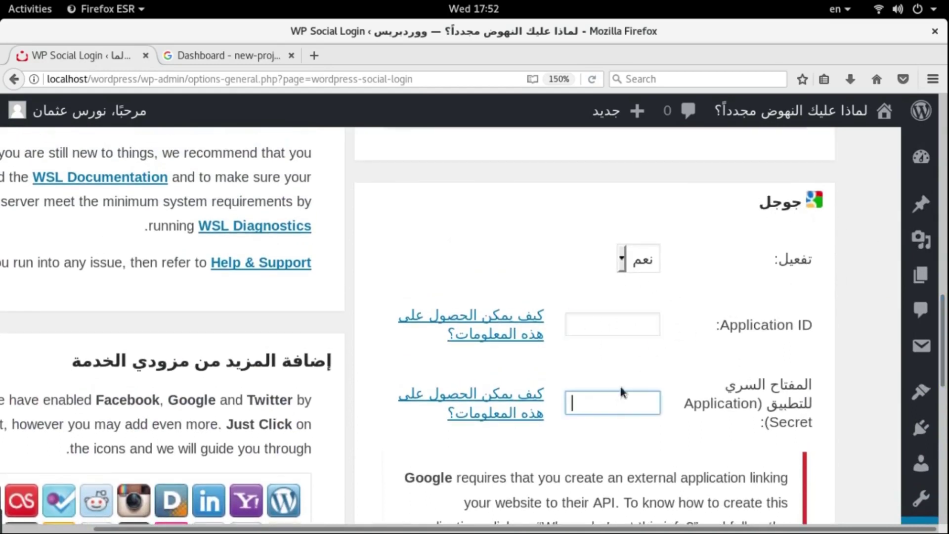
click(622, 327)
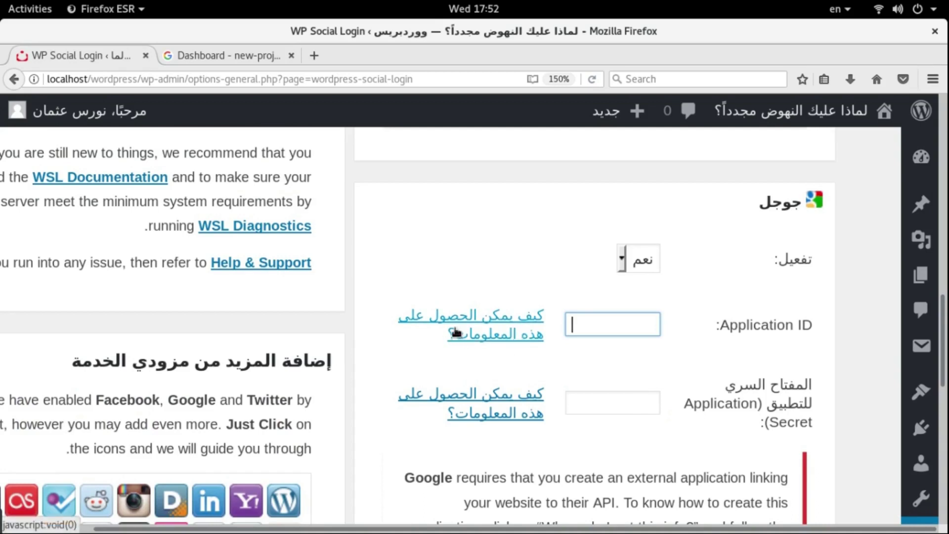
key(ctrl+plus)
key(ctrl+plus)
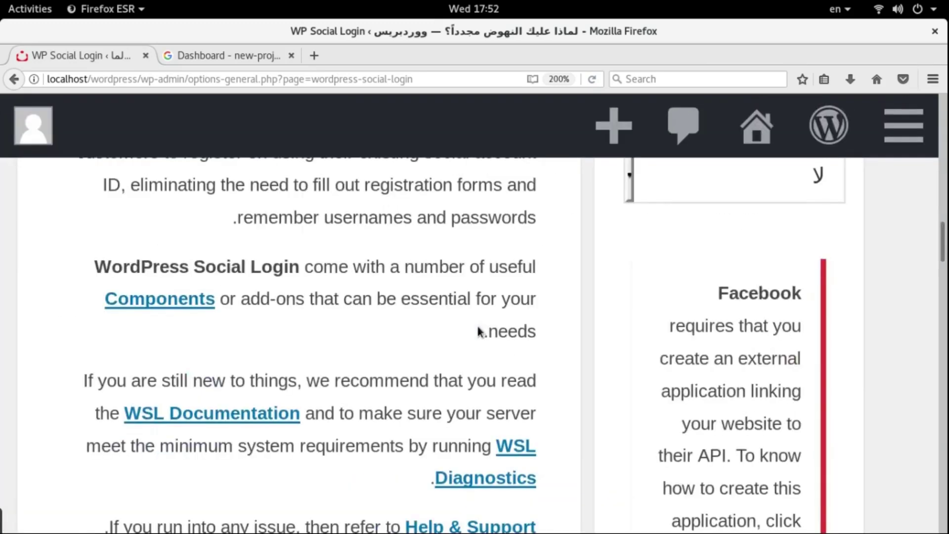
key(ctrl+minus)
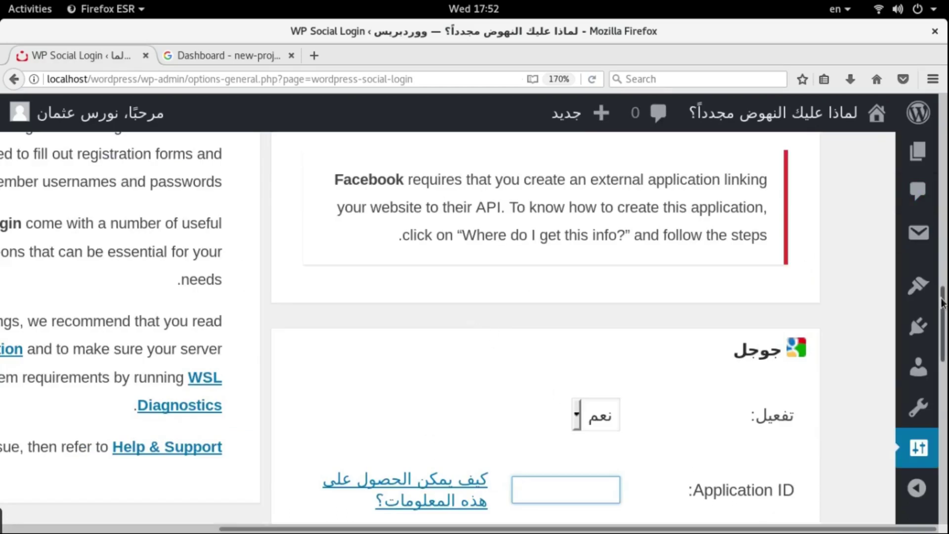
scroll(944, 330, down, 2)
scroll(944, 331, down, 4)
scroll(943, 330, up, 1)
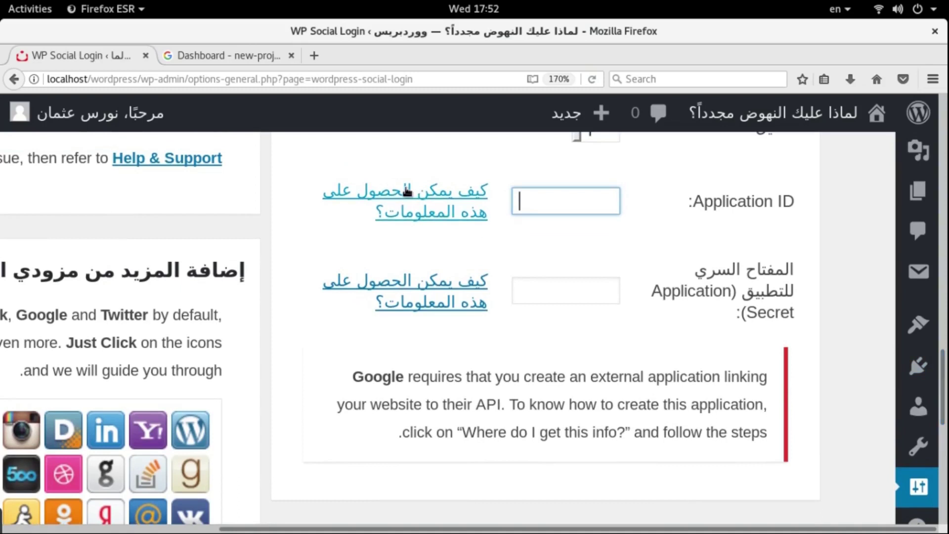
click(402, 191)
scroll(331, 388, down, 4)
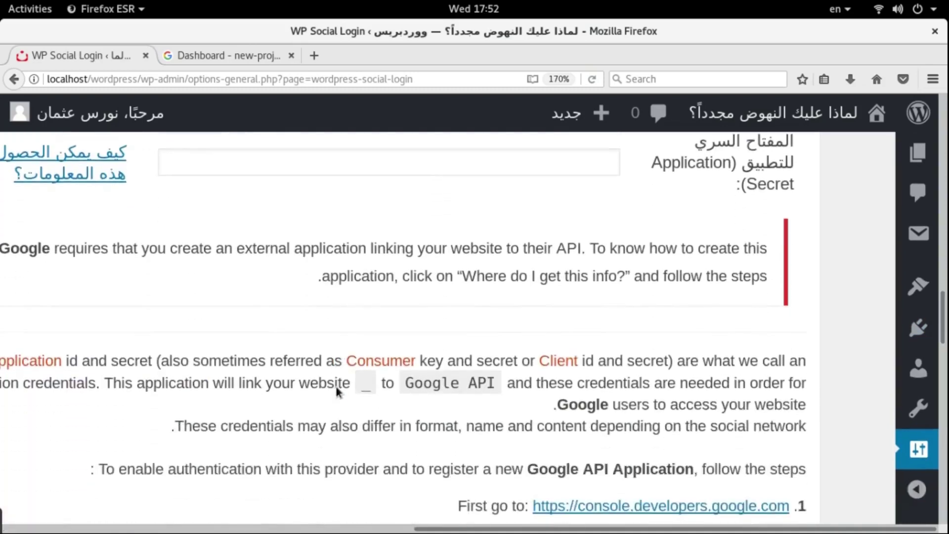
scroll(336, 392, down, 3)
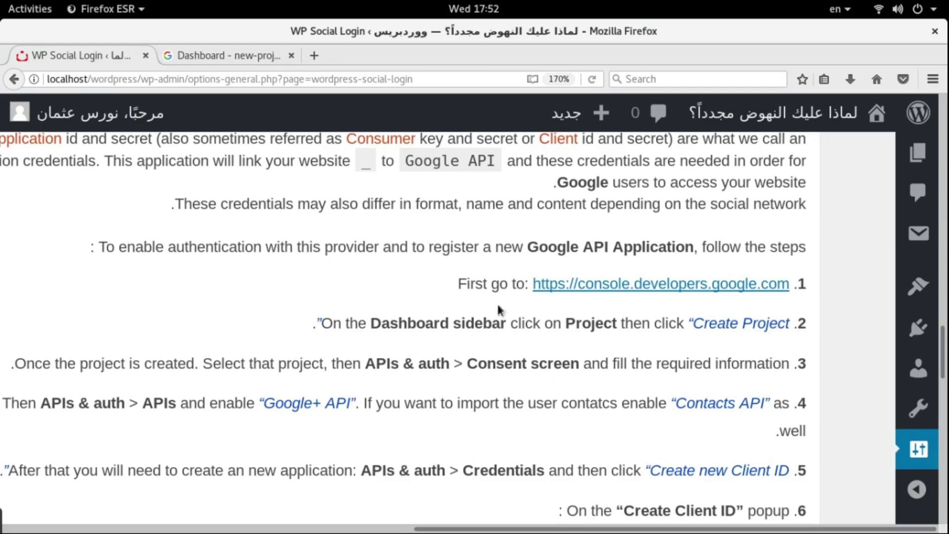
Step: Open the Google API Console from the plugin's instructions, replacing the old dashboard page, and review the Create Project instruction
click(565, 287)
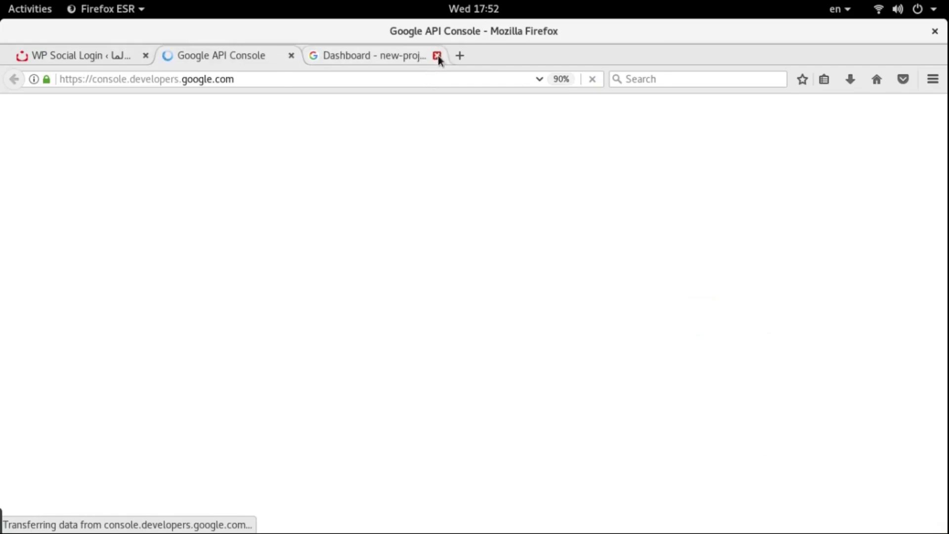
click(437, 56)
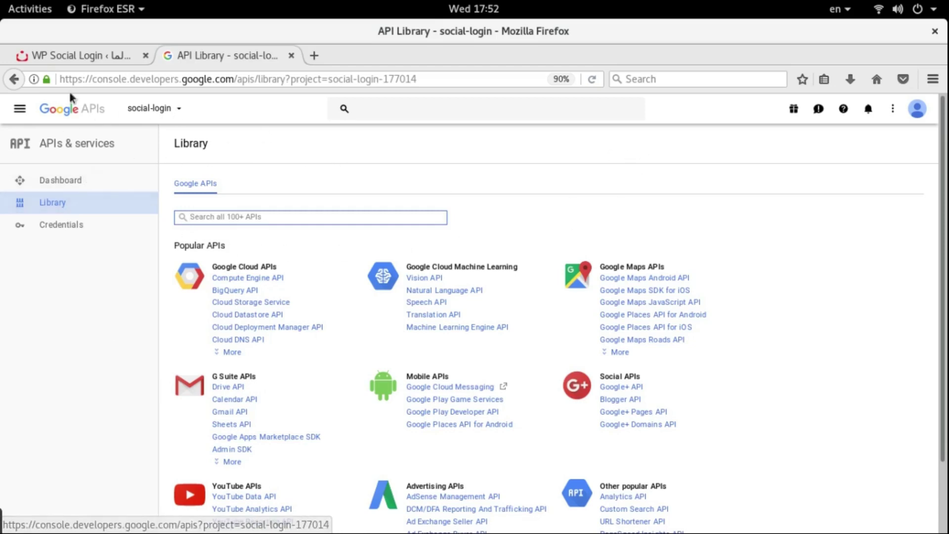
click(20, 55)
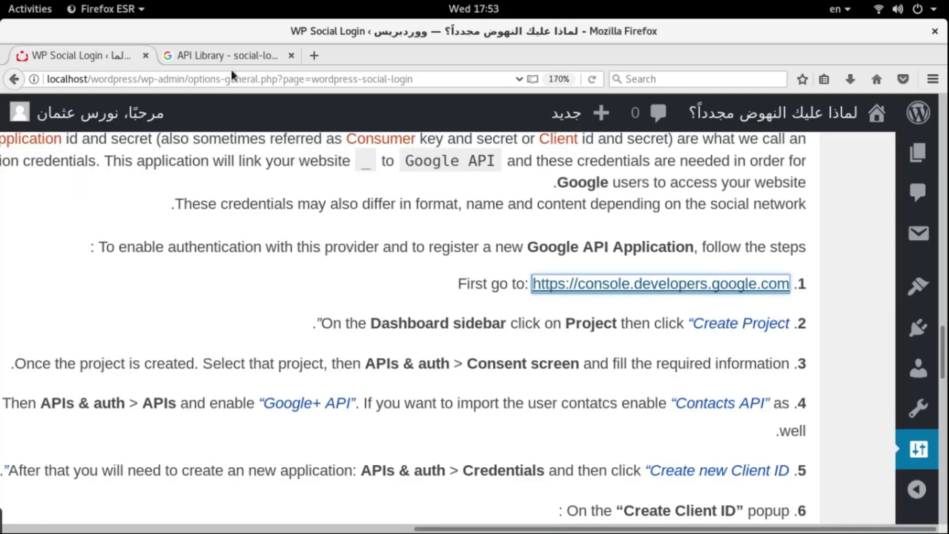
mouse_move(312, 326)
mouse_down()
mouse_move(452, 352)
mouse_move(602, 327)
mouse_move(690, 325)
mouse_move(316, 326)
mouse_up()
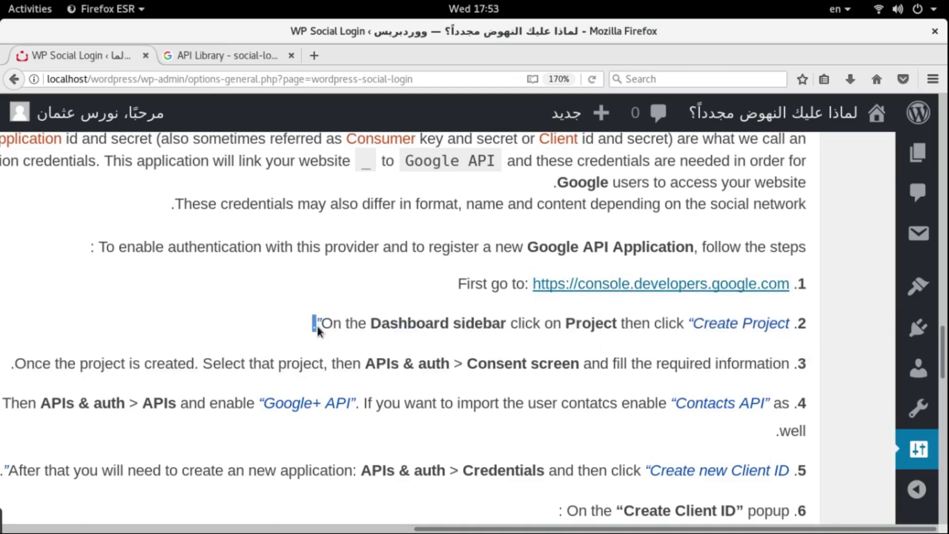
click(218, 54)
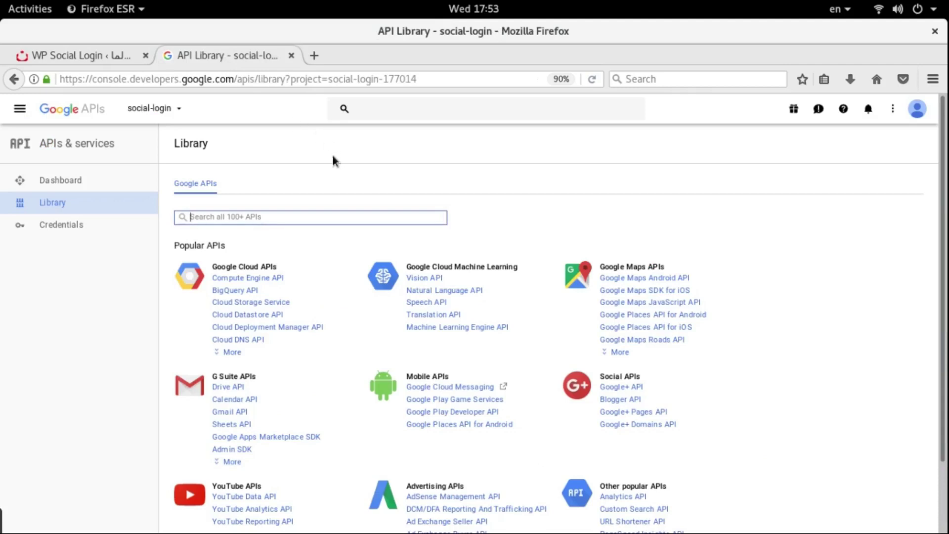
Step: Open the New Project form from the console's project selection list
key(ctrl+plus)
key(ctrl+plus)
key(ctrl+plus)
key(ctrl+plus)
key(ctrl+plus)
key(ctrl+plus)
key(ctrl+plus)
key(ctrl+plus)
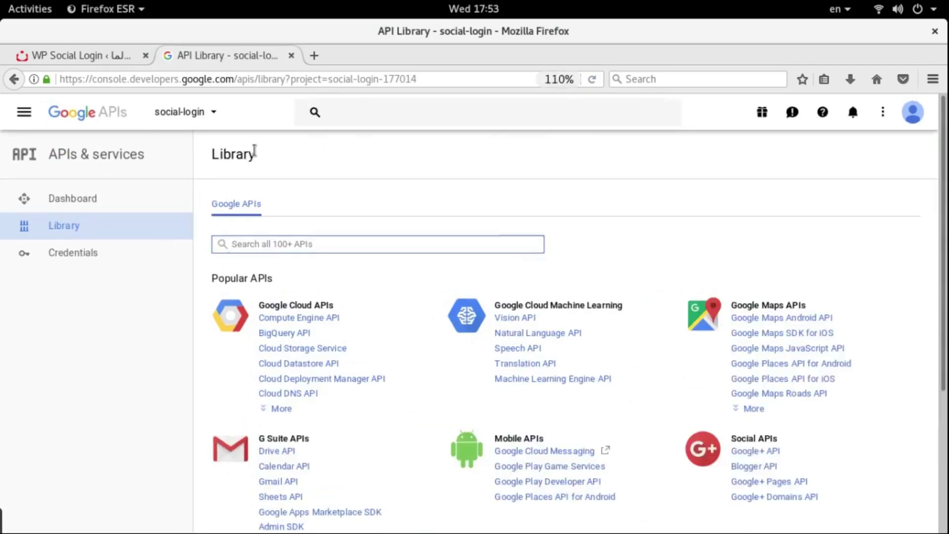
key(ctrl+plus)
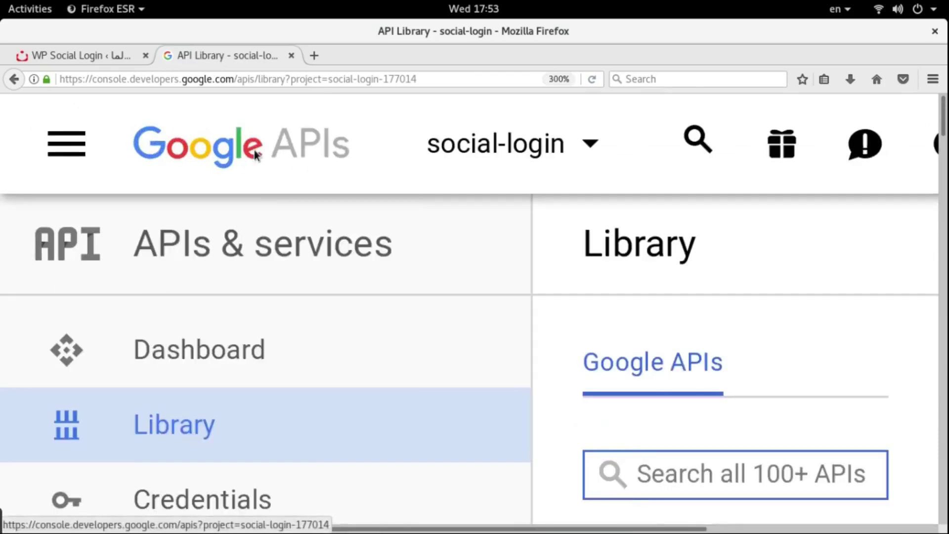
click(590, 145)
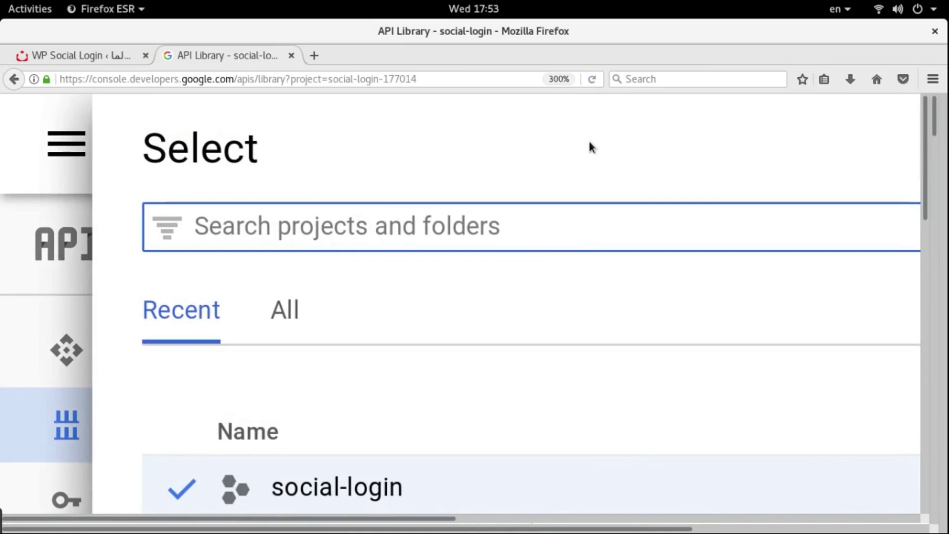
key(ctrl+minus)
key(ctrl+minus)
key(ctrl+minus)
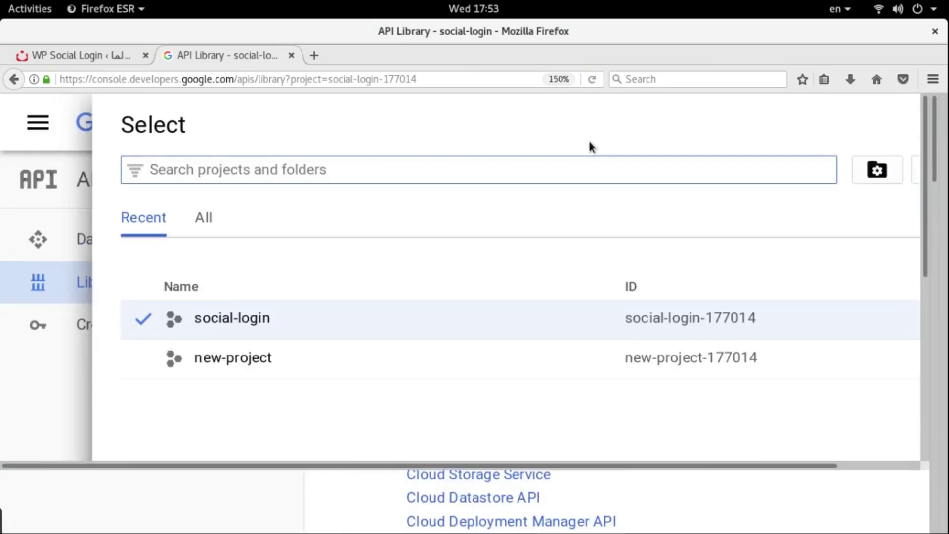
key(ctrl+minus)
key(ctrl+minus)
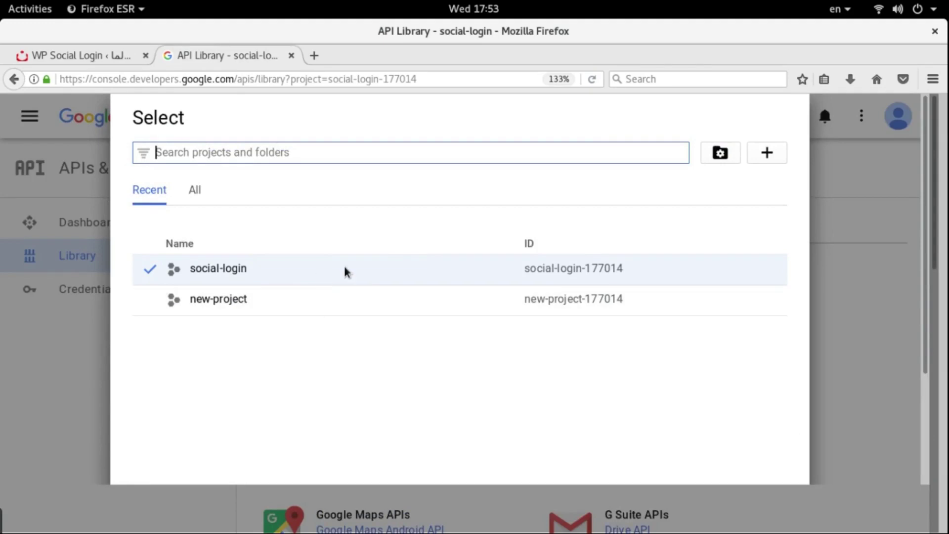
click(768, 156)
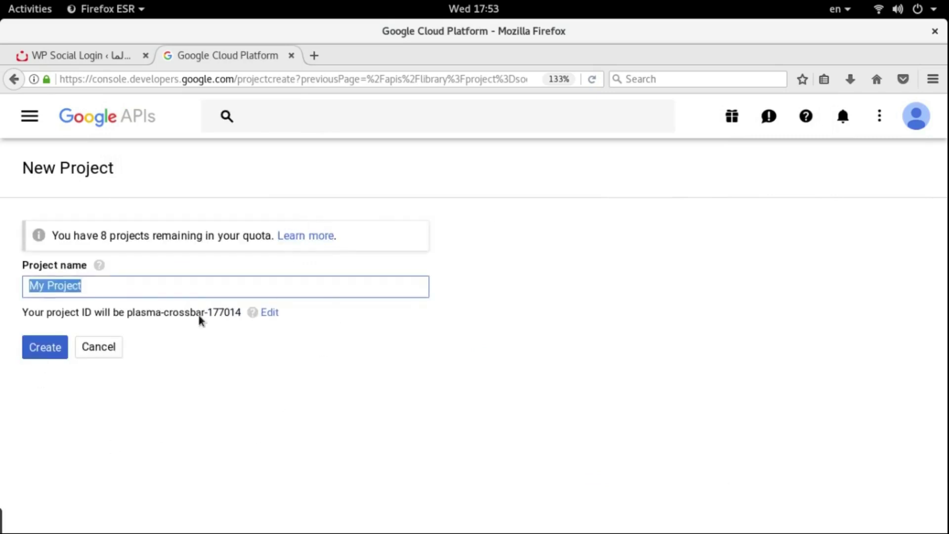
Step: Name the new project wordpress-login and create it
click(117, 286)
key(ctrl+a)
click(112, 286)
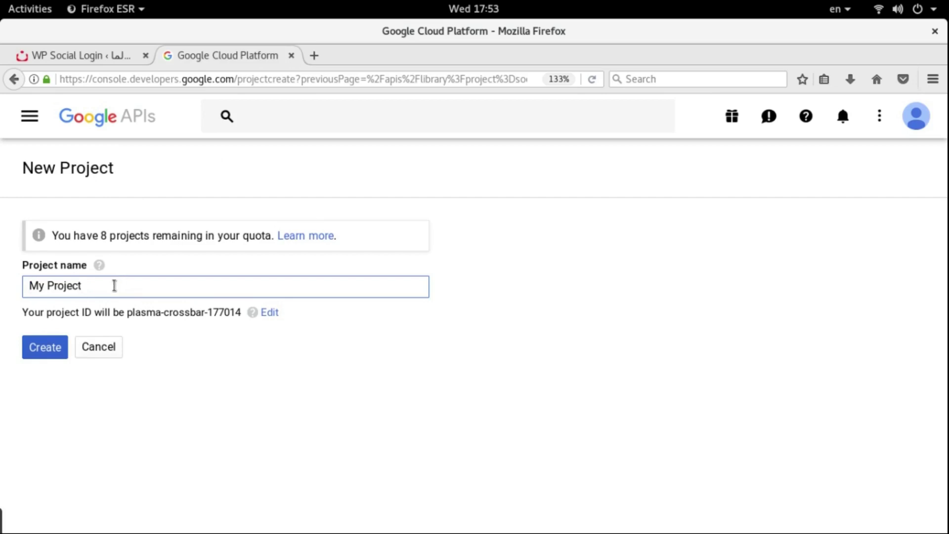
key(ctrl+a)
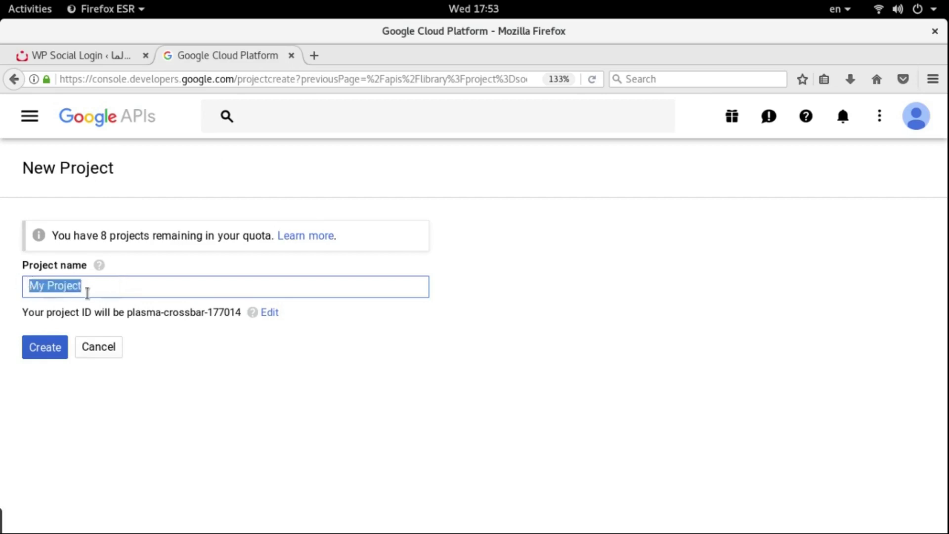
key(BackSpace)
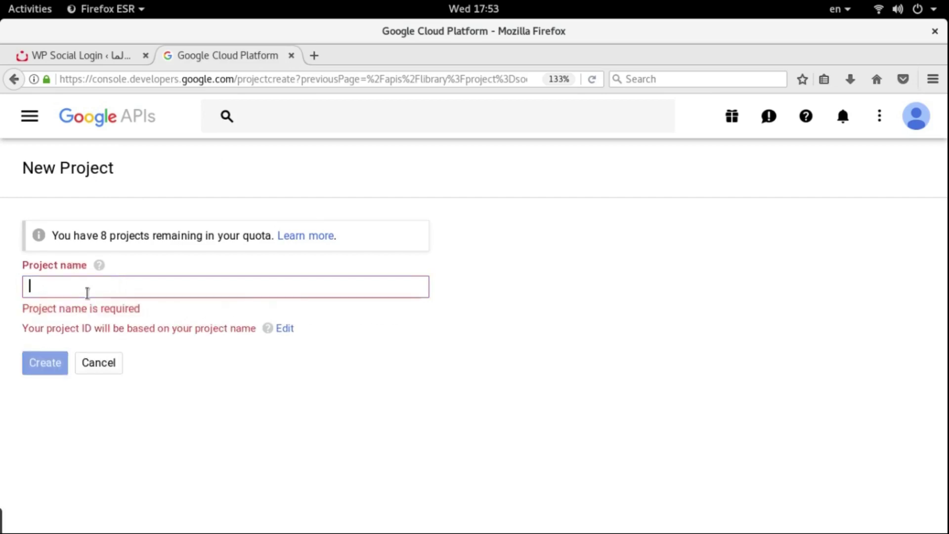
text(wordpress)
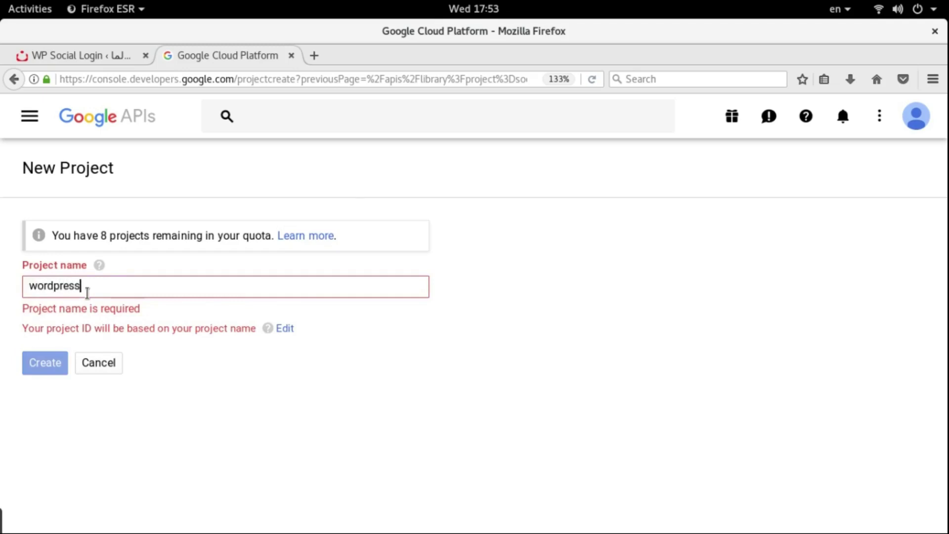
text(-login)
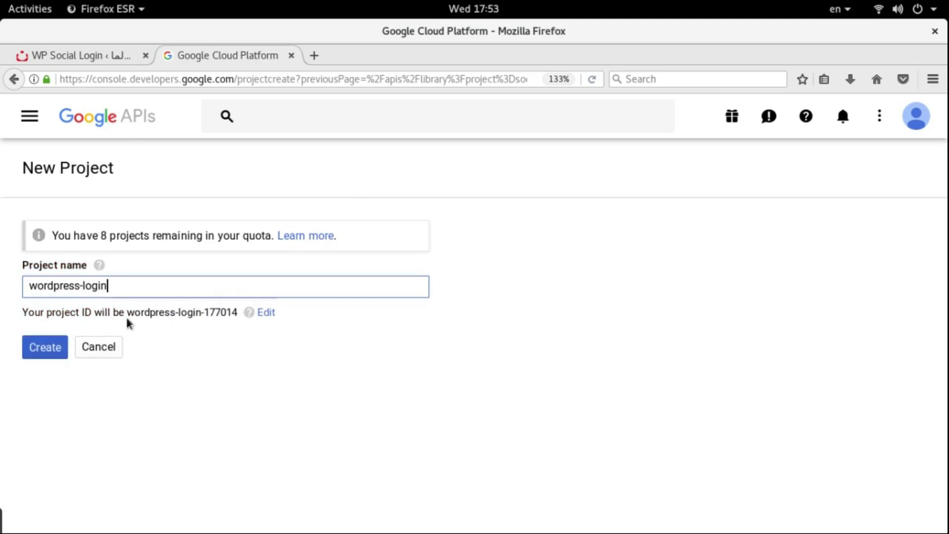
drag(120, 318, 237, 317)
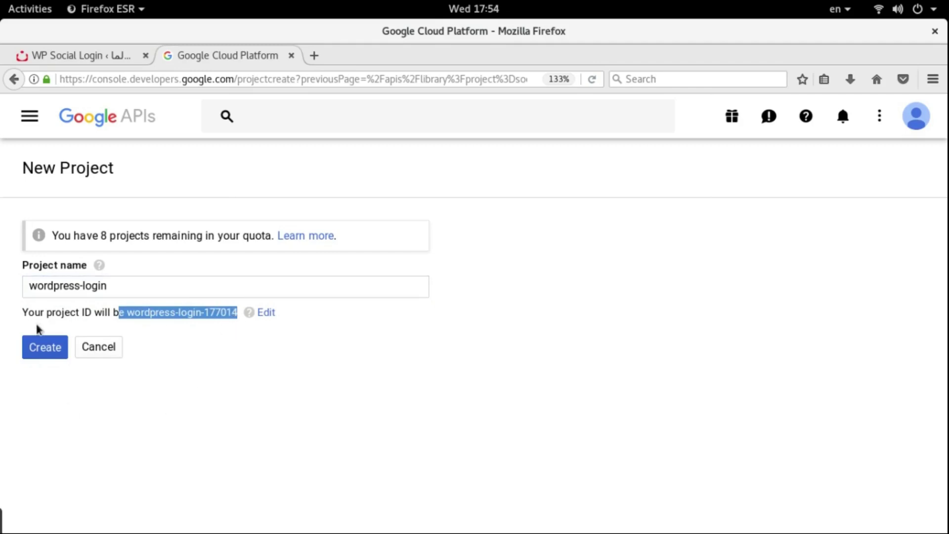
click(36, 352)
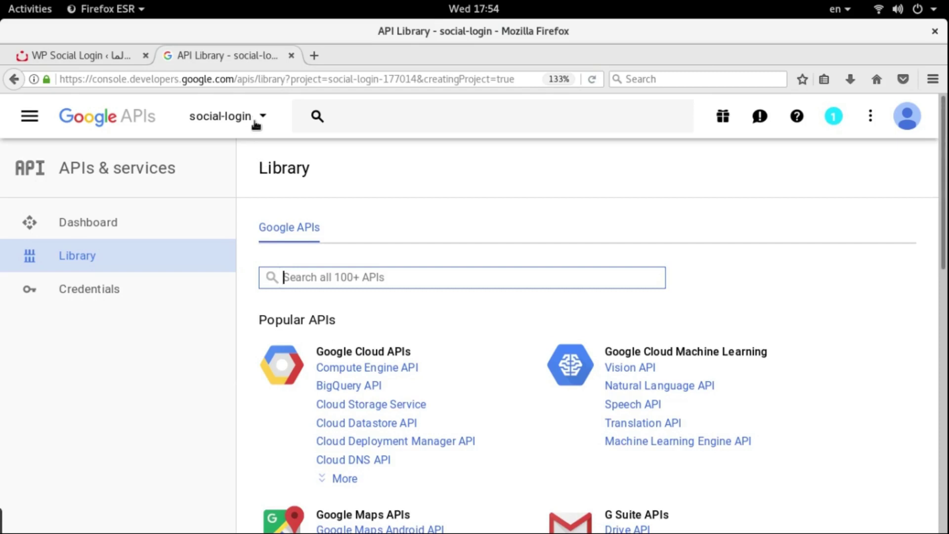
Step: Switch the console from the social-login project to the wordpress-login project
key(ctrl+plus)
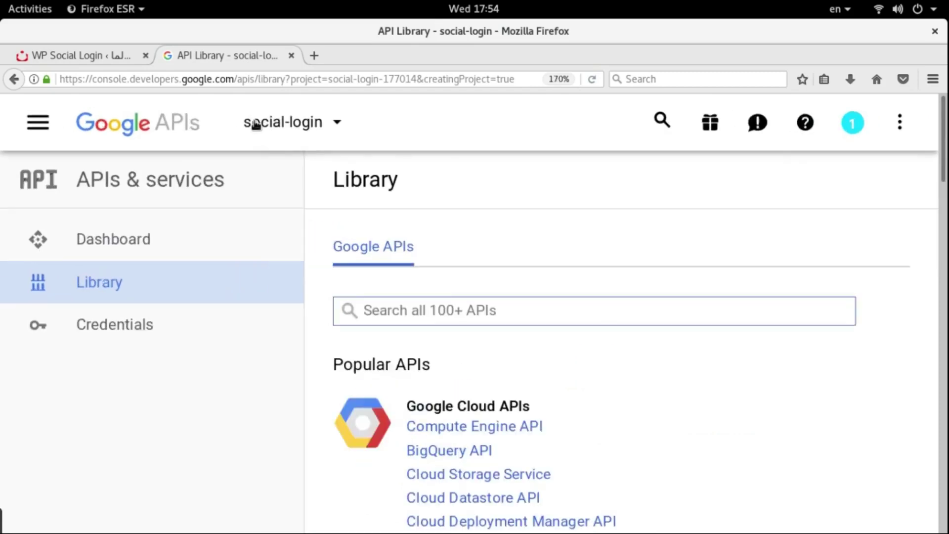
click(297, 123)
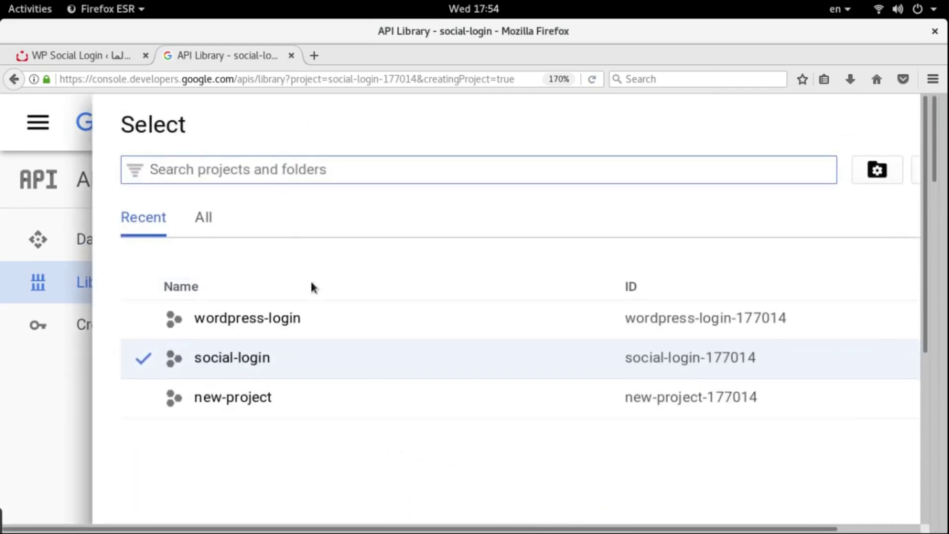
key(ctrl+minus)
key(ctrl+minus)
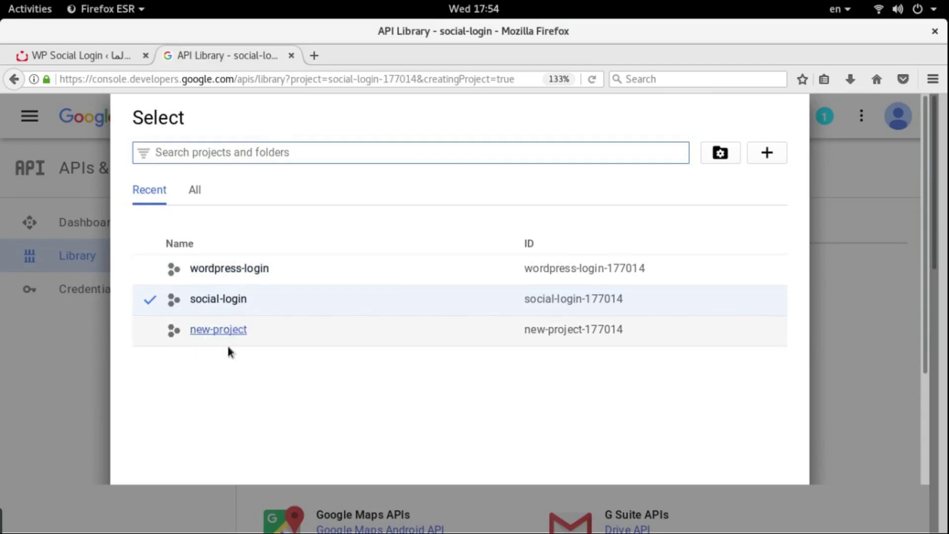
click(228, 273)
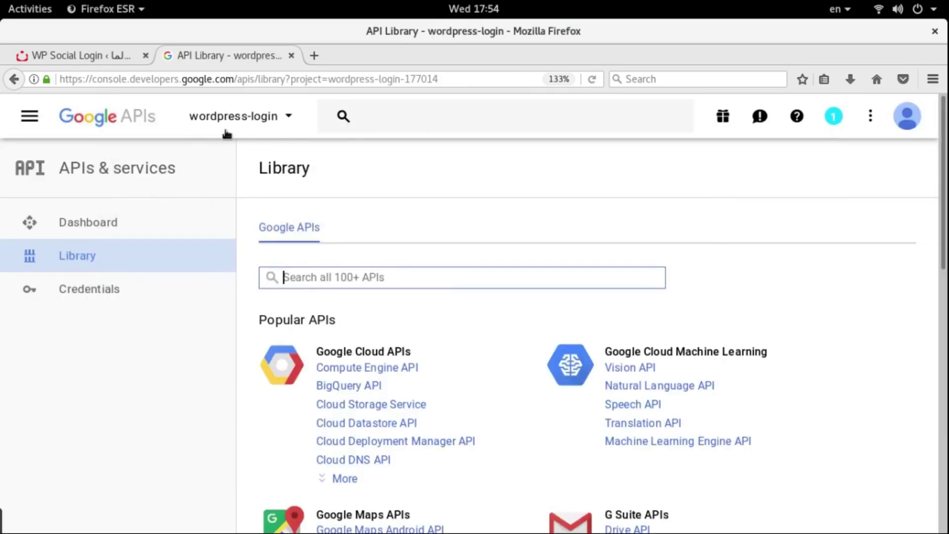
Step: Search the API library for google+ and open the Google+ API page
click(395, 267)
key(ctrl+plus)
key(ctrl+plus)
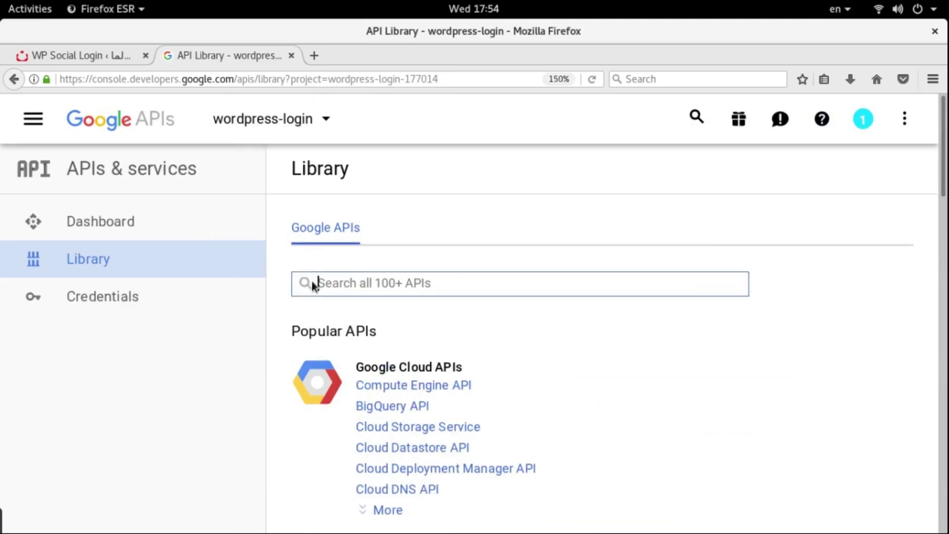
text(g)
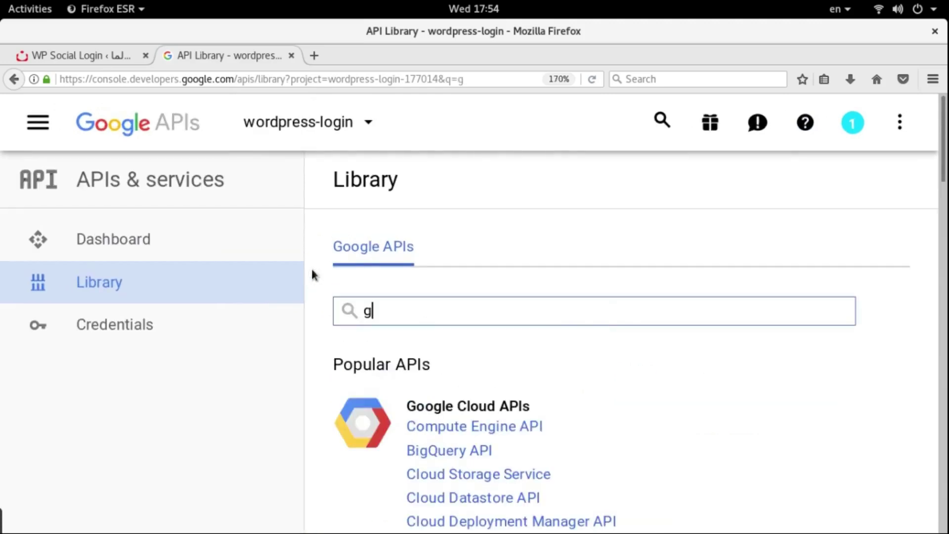
text(oogle+)
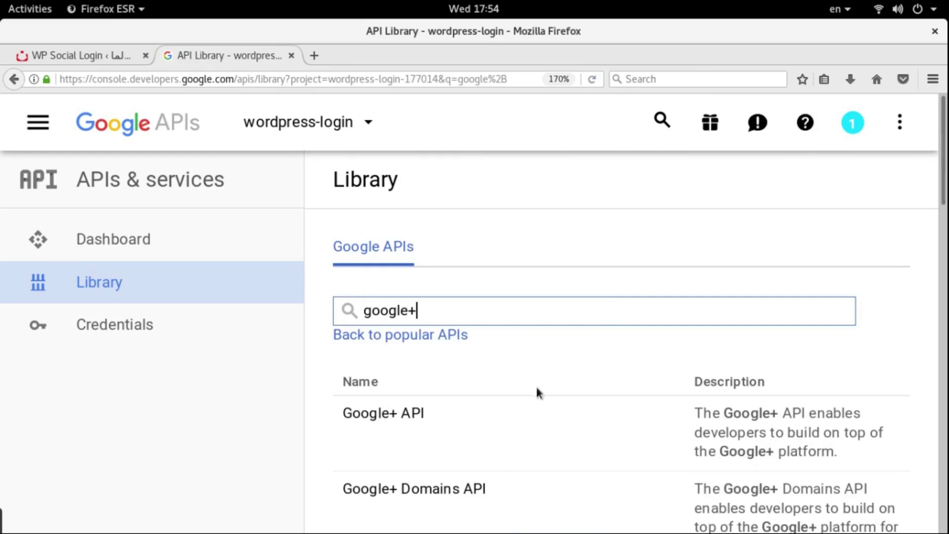
scroll(243, 415, down, 4)
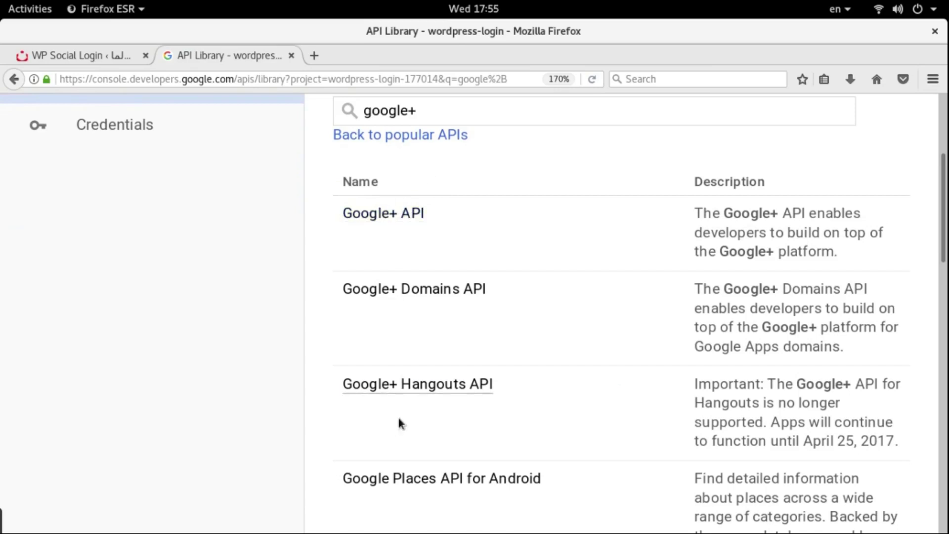
mouse_move(944, 179)
mouse_down()
mouse_move(943, 294)
mouse_move(945, 176)
mouse_up()
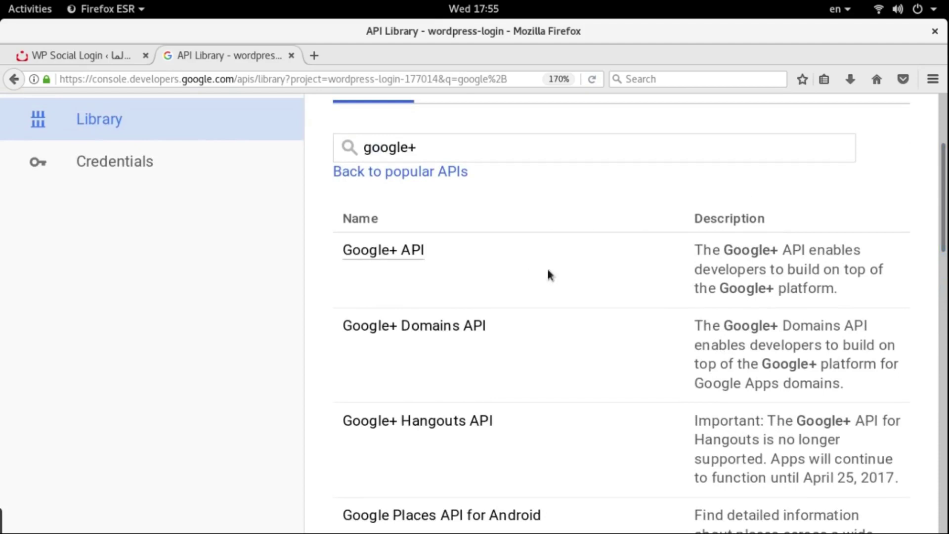
click(367, 254)
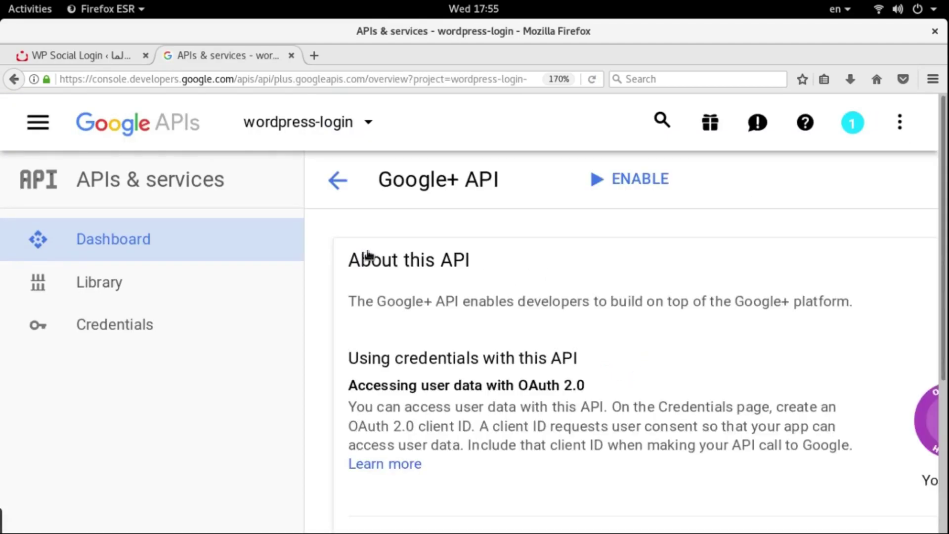
Step: Enable the Google+ API for the wordpress-login project
key(ctrl+minus)
key(ctrl+minus)
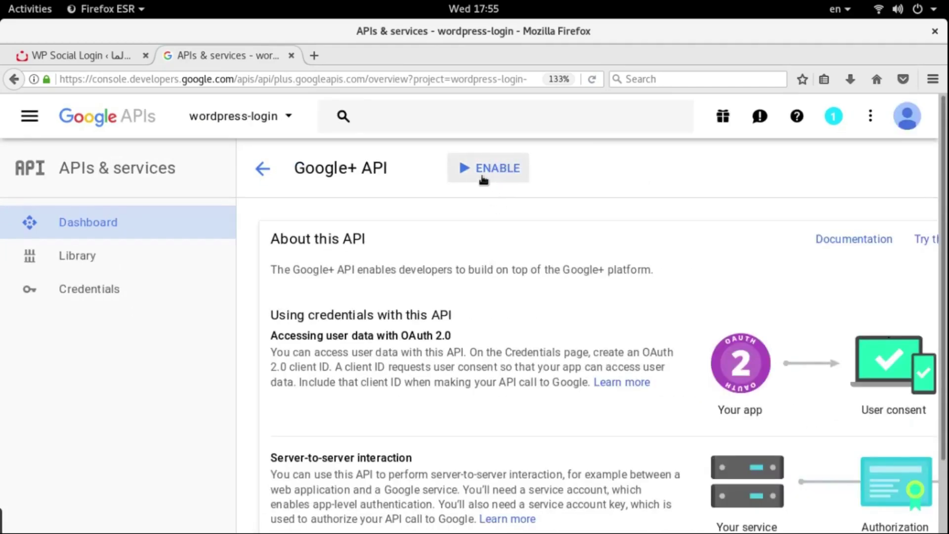
key(ctrl+plus)
key(ctrl+plus)
click(627, 179)
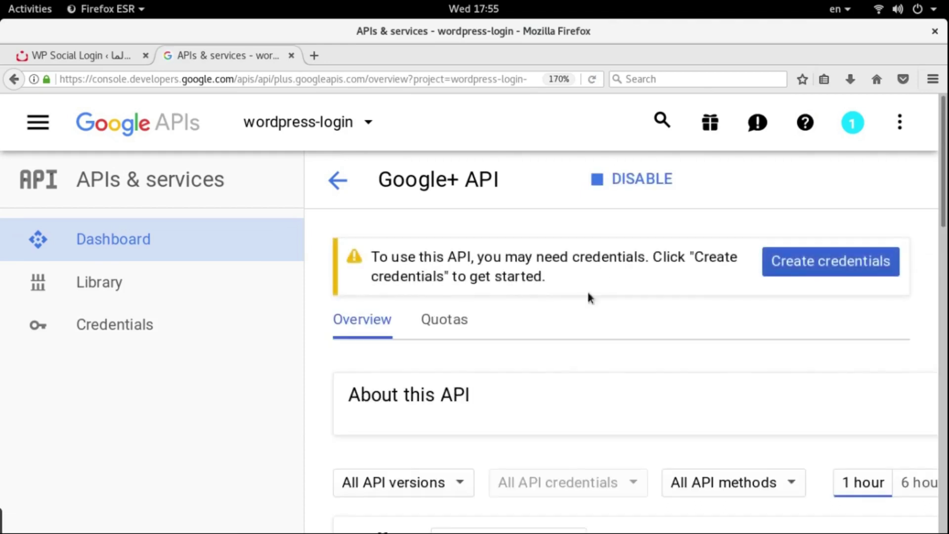
Step: Start creating credentials for the Google+ API
key(ctrl+minus)
key(ctrl+minus)
key(ctrl+minus)
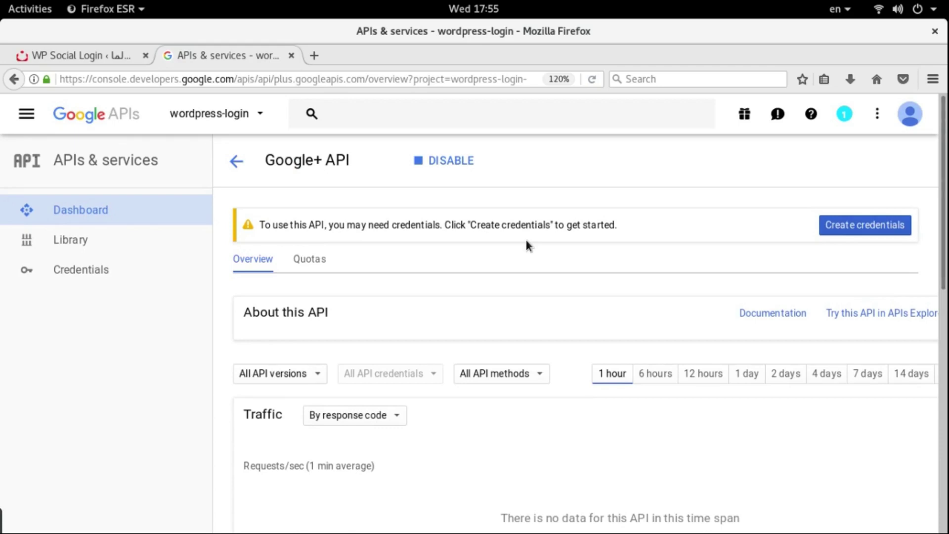
click(858, 232)
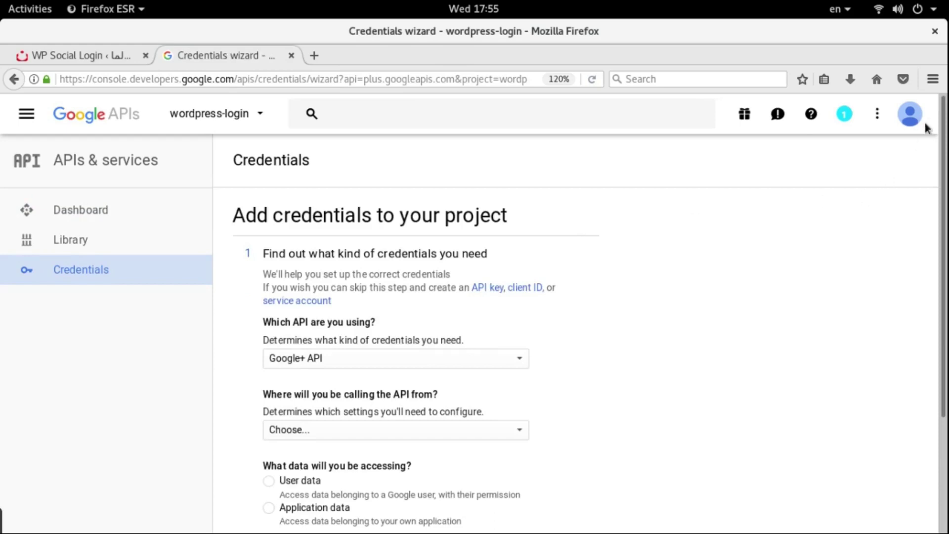
Step: Set the place the Google+ API will be called from to Web browser (Javascript)
scroll(924, 188, down, 3)
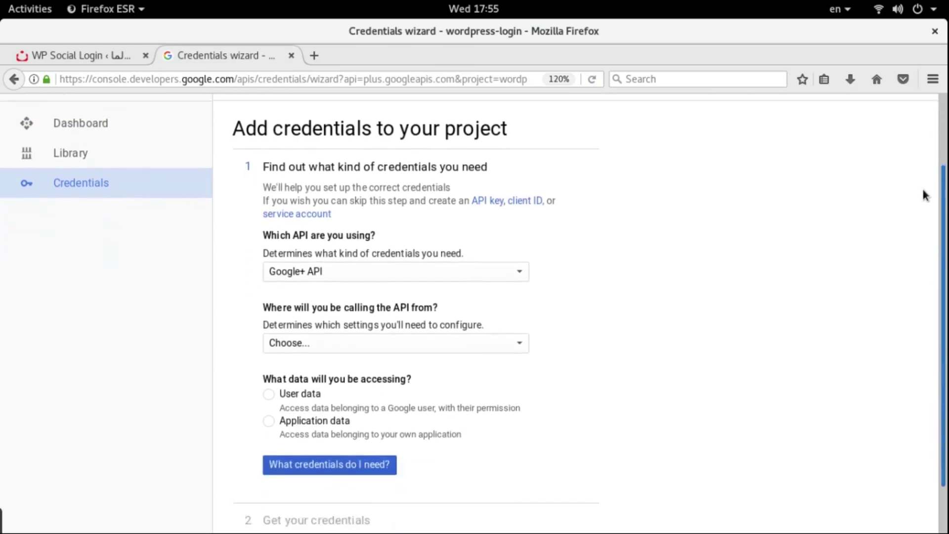
scroll(923, 192, down, 1)
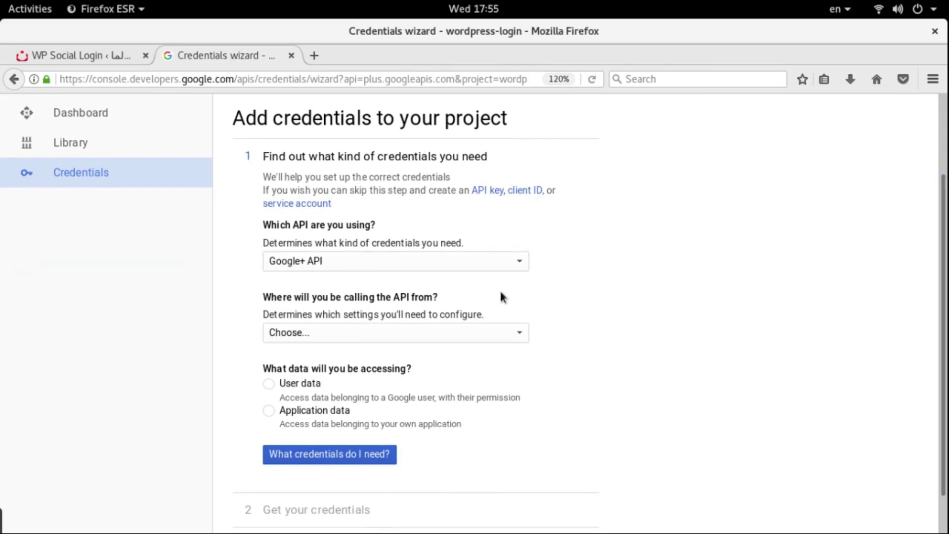
key(ctrl+plus)
key(ctrl+plus)
key(ctrl+plus)
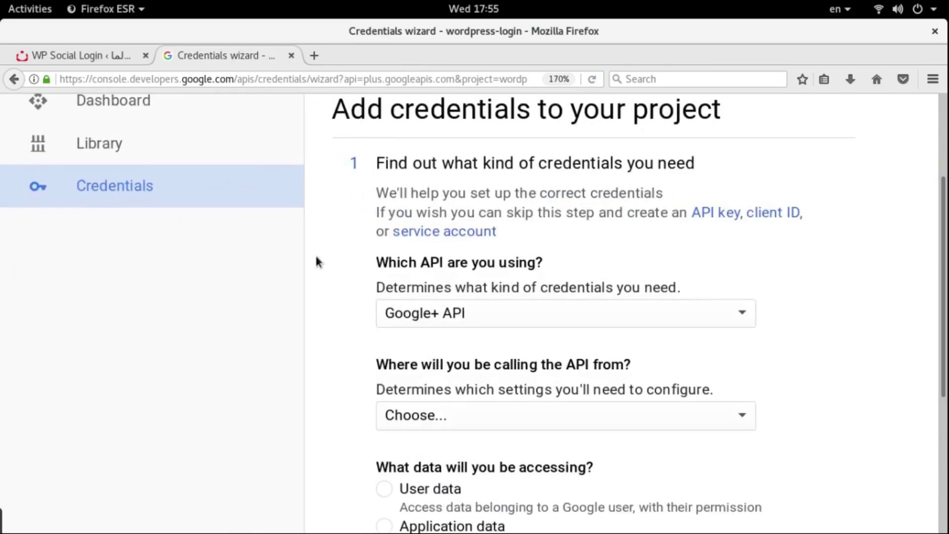
scroll(316, 261, down, 2)
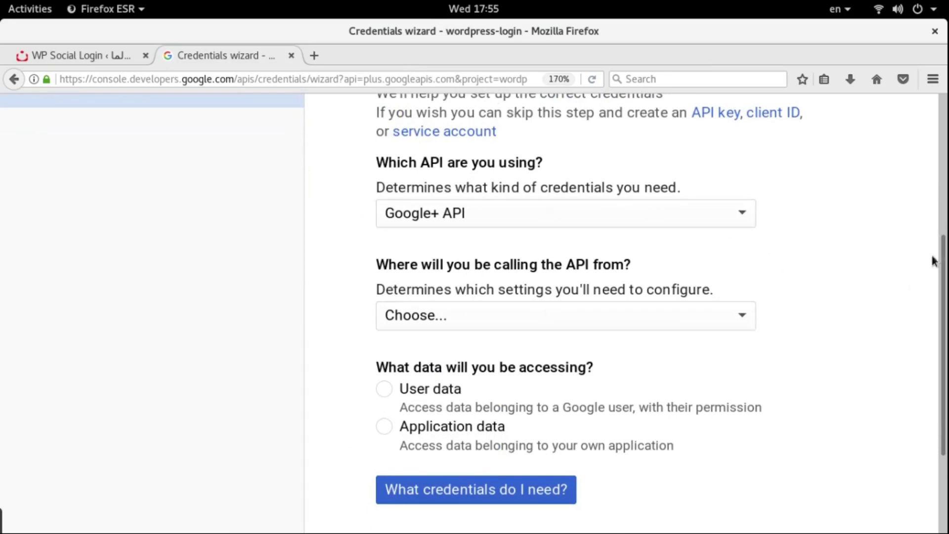
scroll(765, 276, down, 2)
click(435, 226)
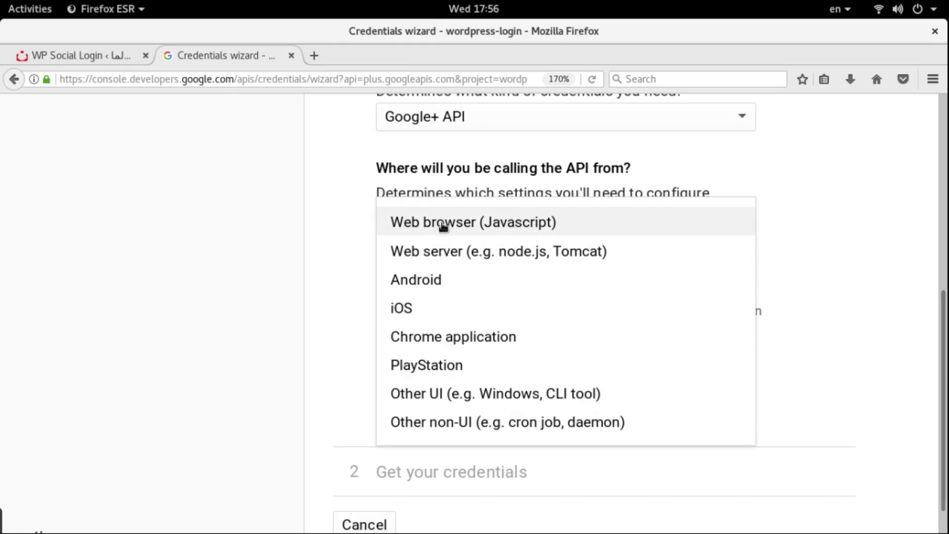
click(444, 227)
Step: Choose User data as the data to access and continue to the OAuth 2.0 client ID form
drag(364, 271, 596, 272)
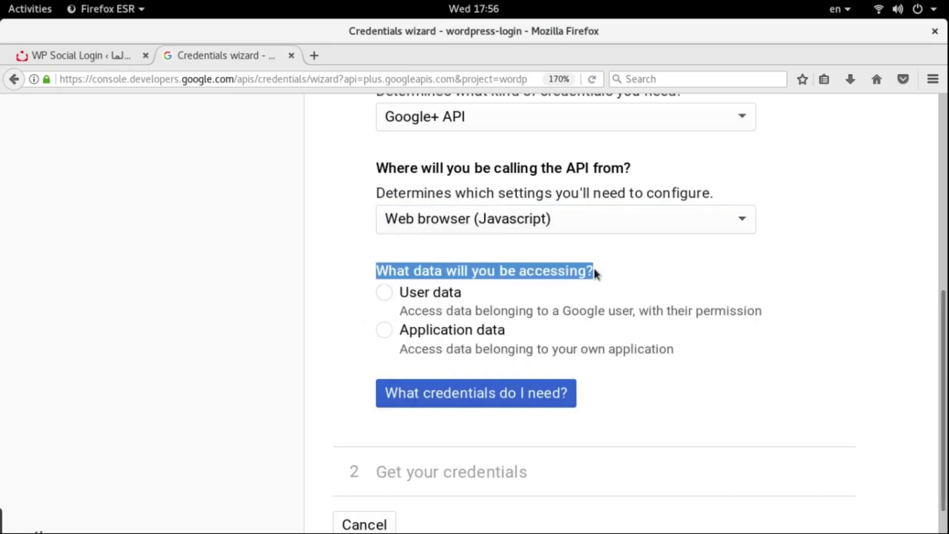
click(385, 297)
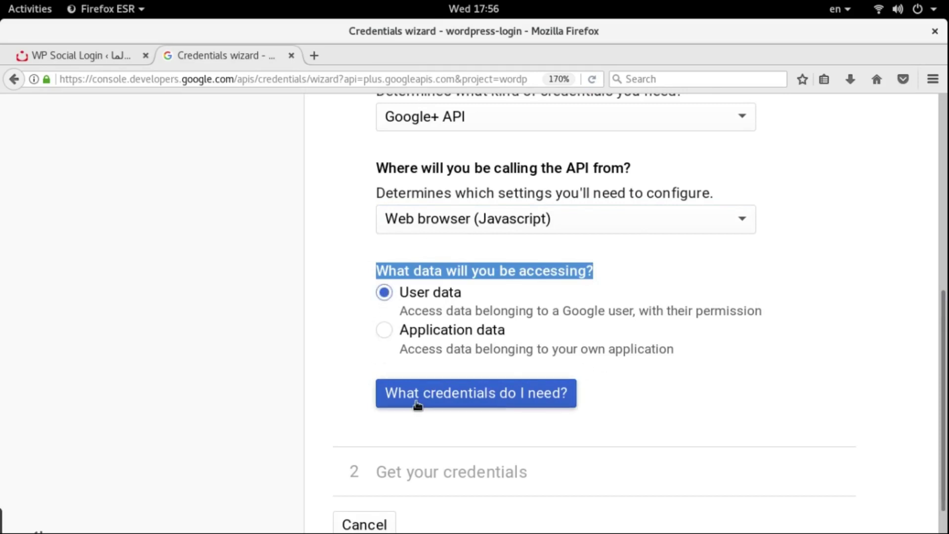
click(441, 395)
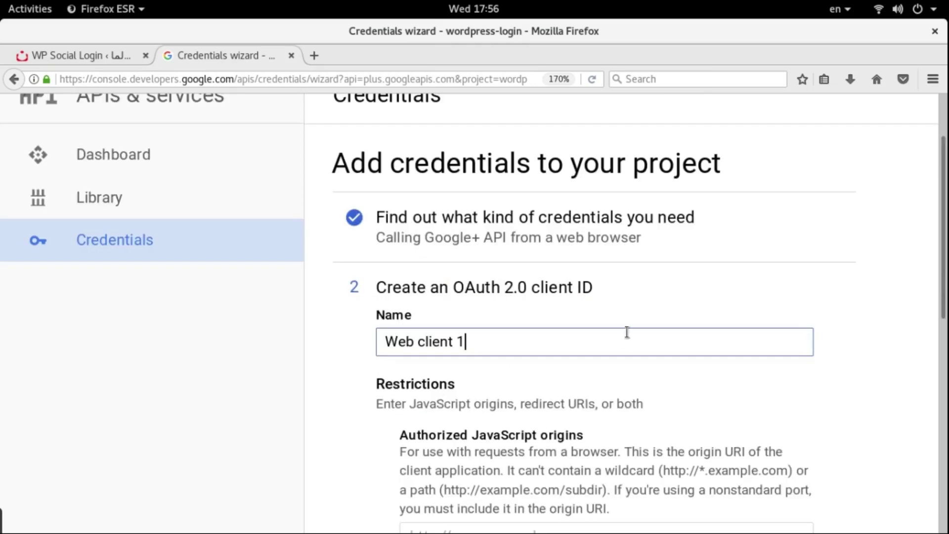
Step: Replace the default name of the OAuth 2.0 client ID with a custom name
scroll(929, 176, down, 2)
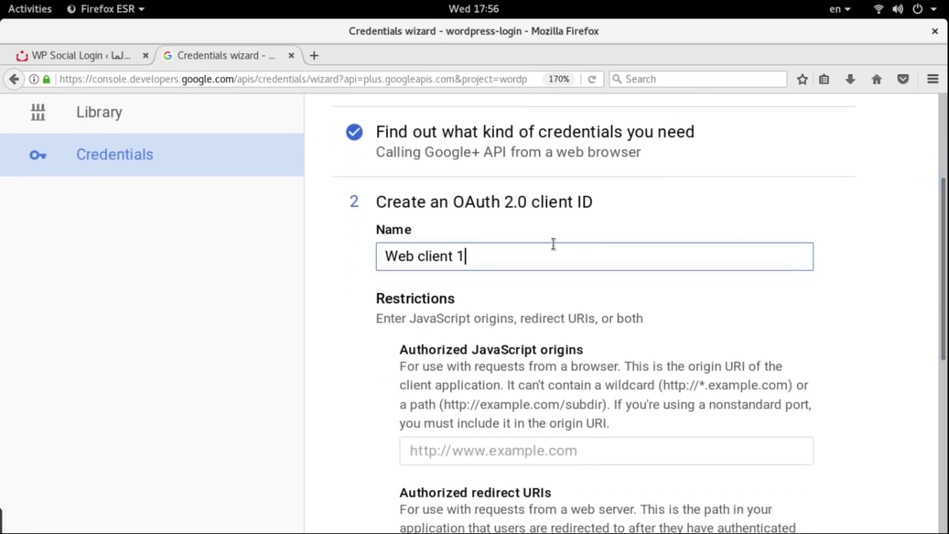
drag(465, 256, 300, 250)
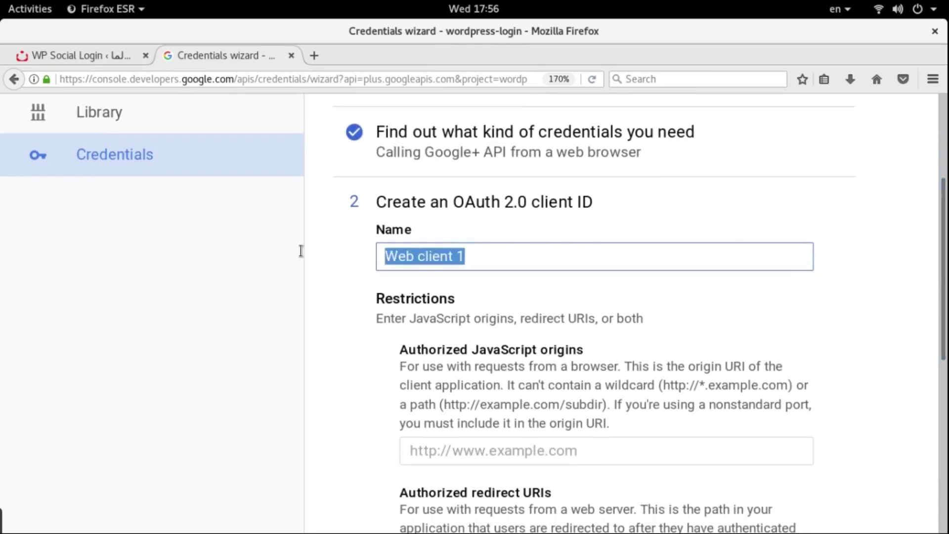
click(482, 251)
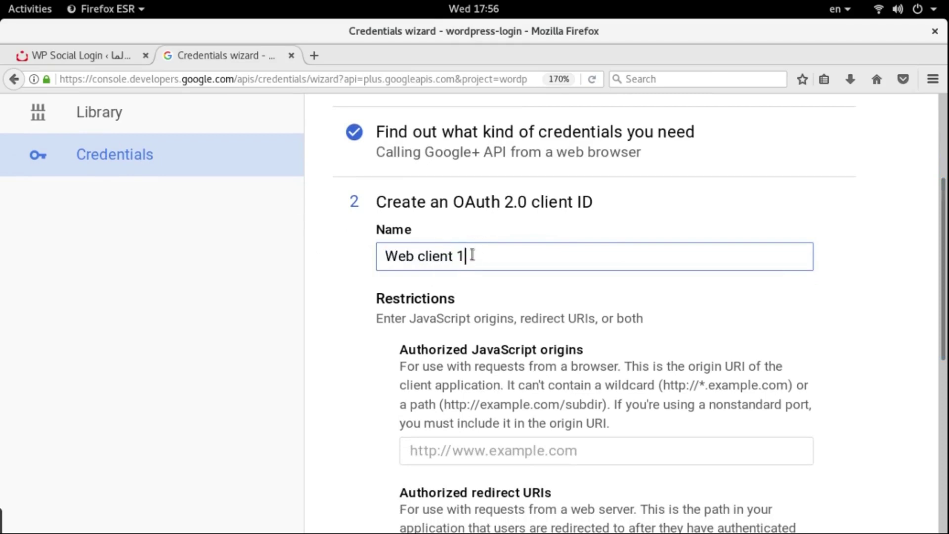
triple_click(439, 255)
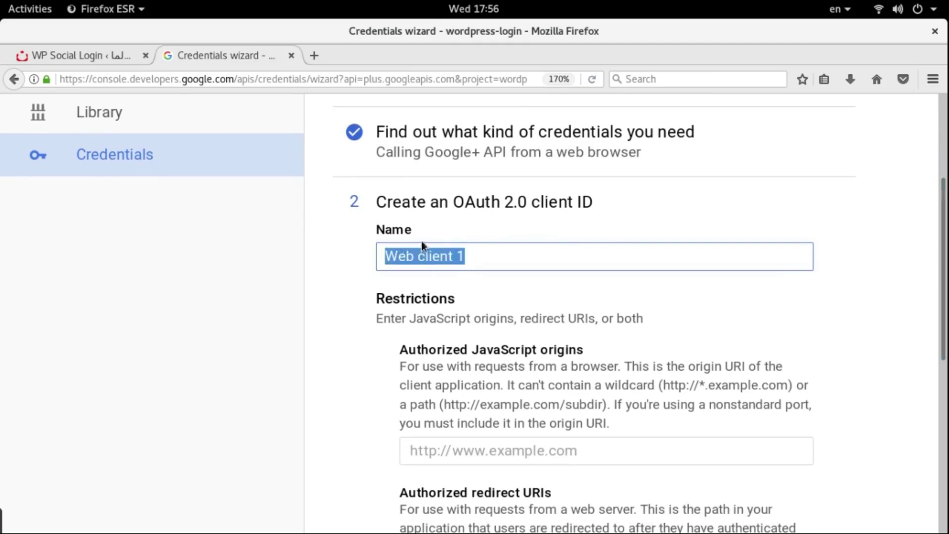
mouse_move(332, 237)
mouse_down()
mouse_move(488, 229)
mouse_move(479, 257)
mouse_move(334, 235)
mouse_up()
key(BackSpace)
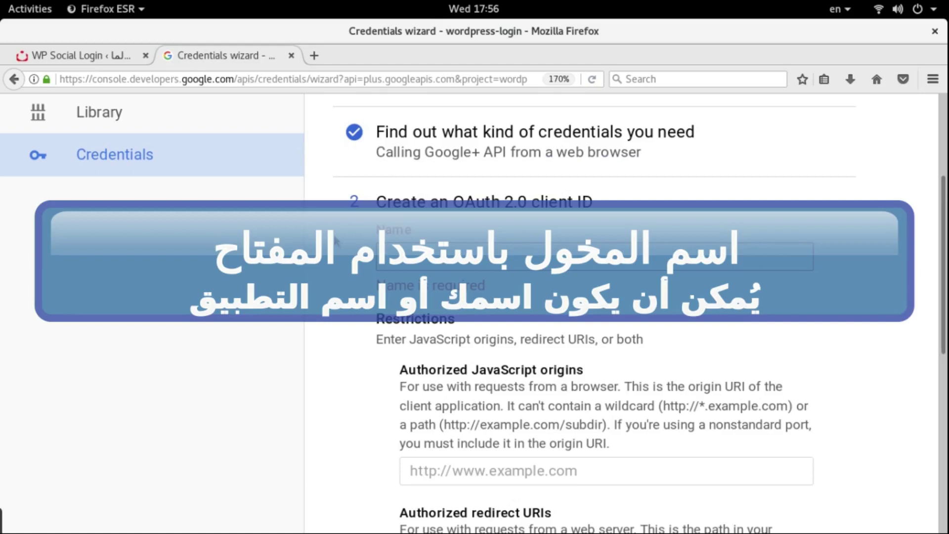
text(word)
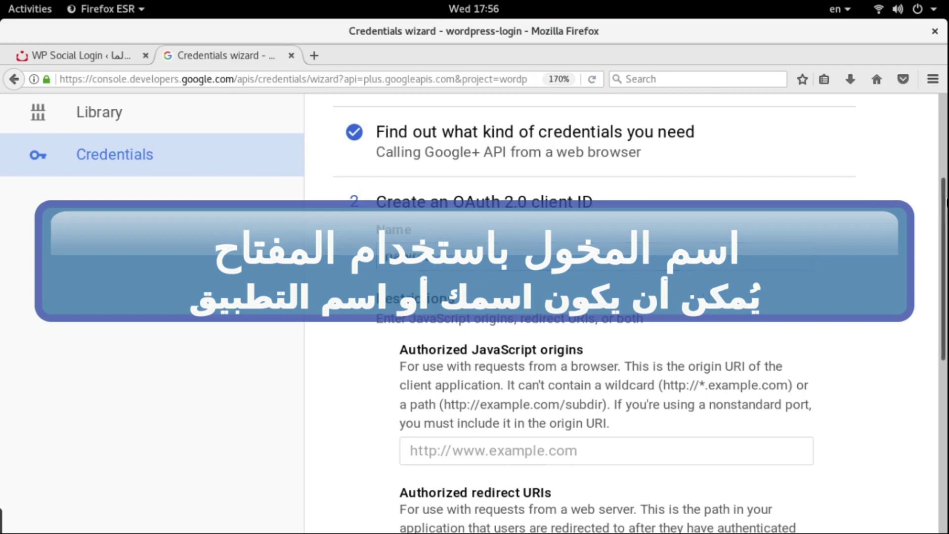
scroll(909, 295, down, 4)
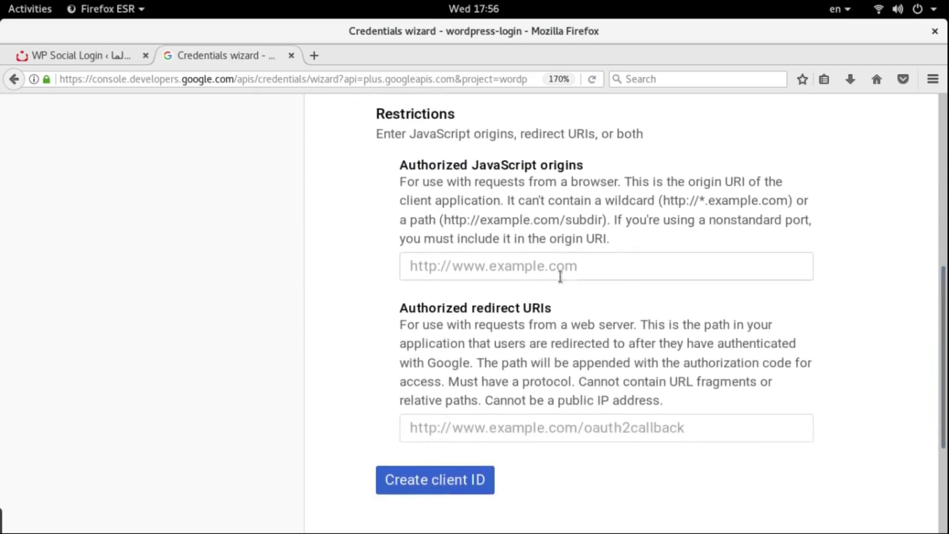
click(478, 267)
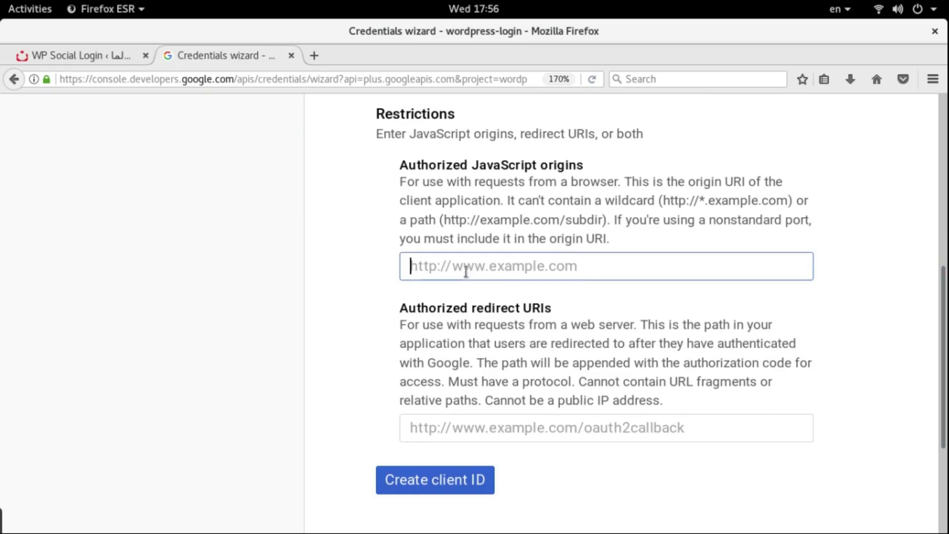
text(http:/)
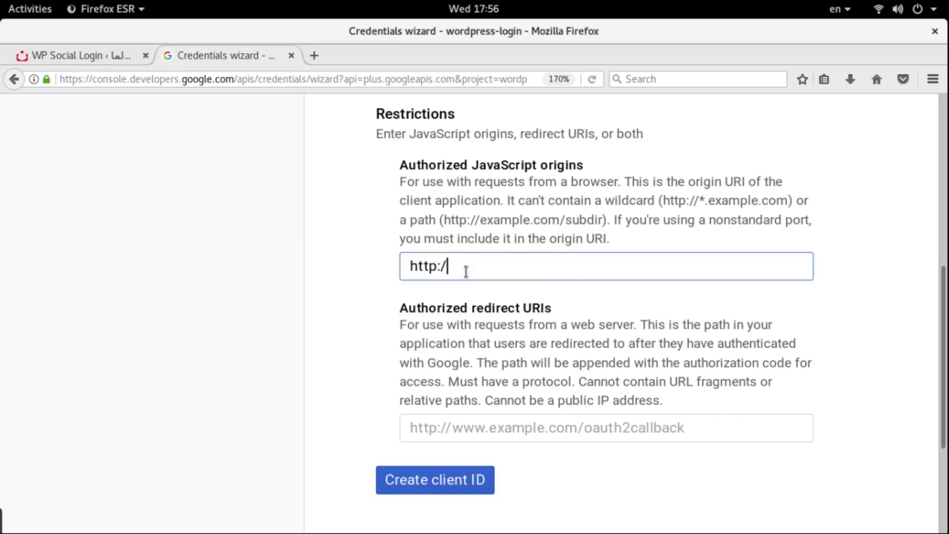
text(/localhost)
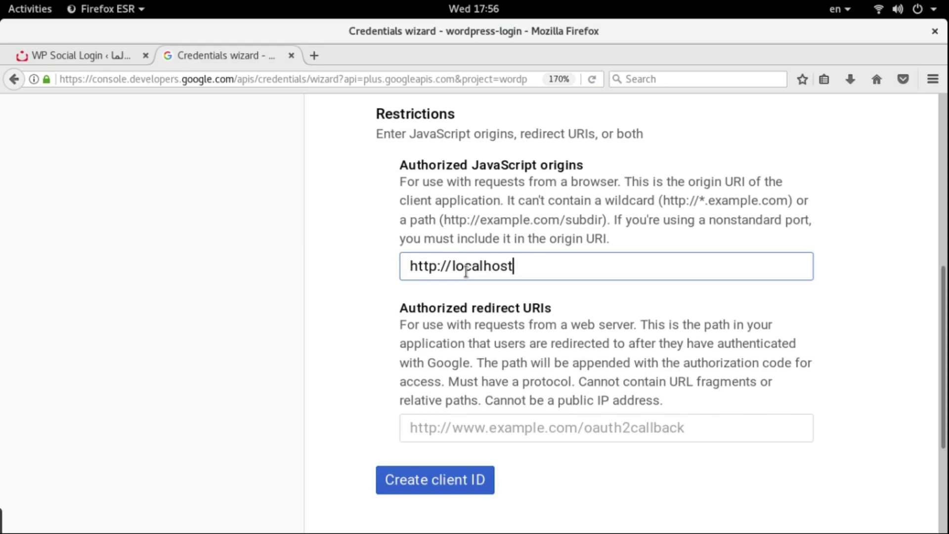
triple_click(504, 267)
click(515, 267)
click(454, 267)
click(501, 267)
triple_click(489, 269)
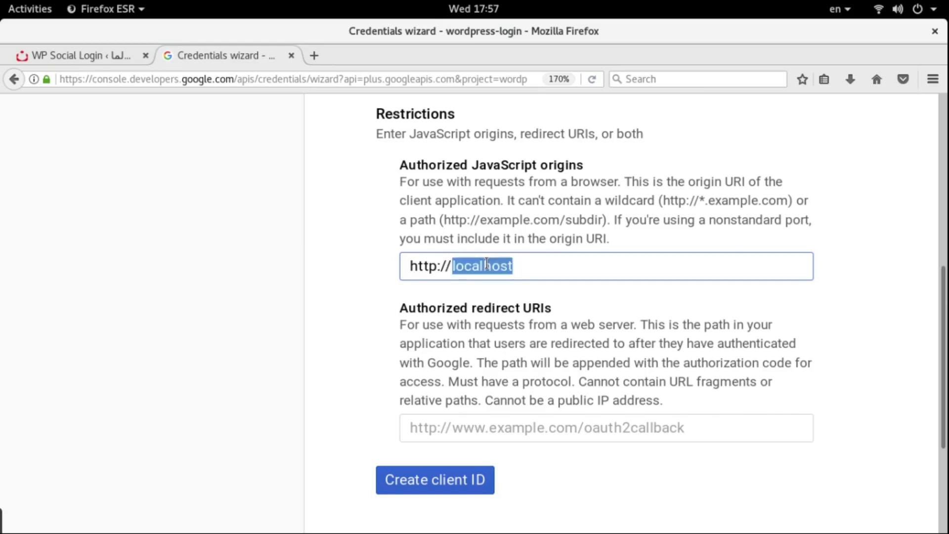
text(https;)
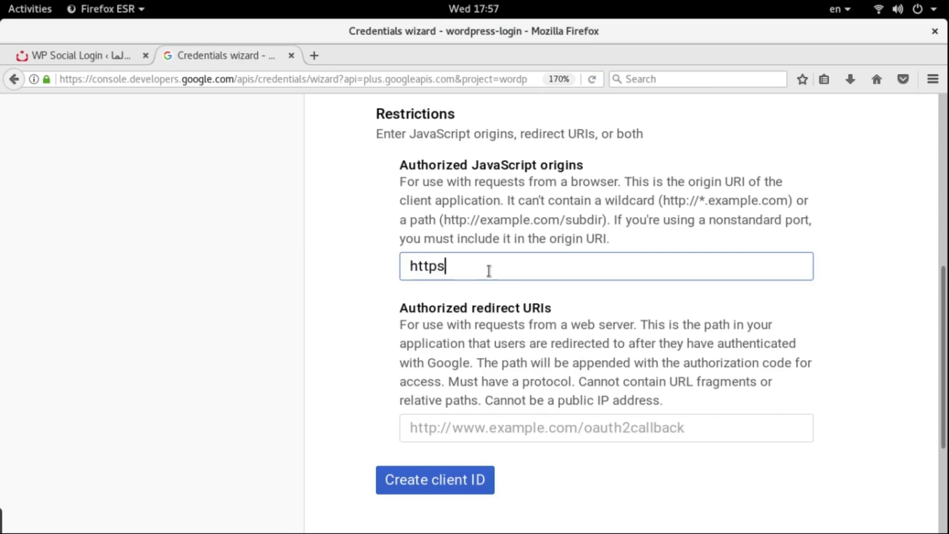
key(BackSpace)
text(://learnwithnaw.com)
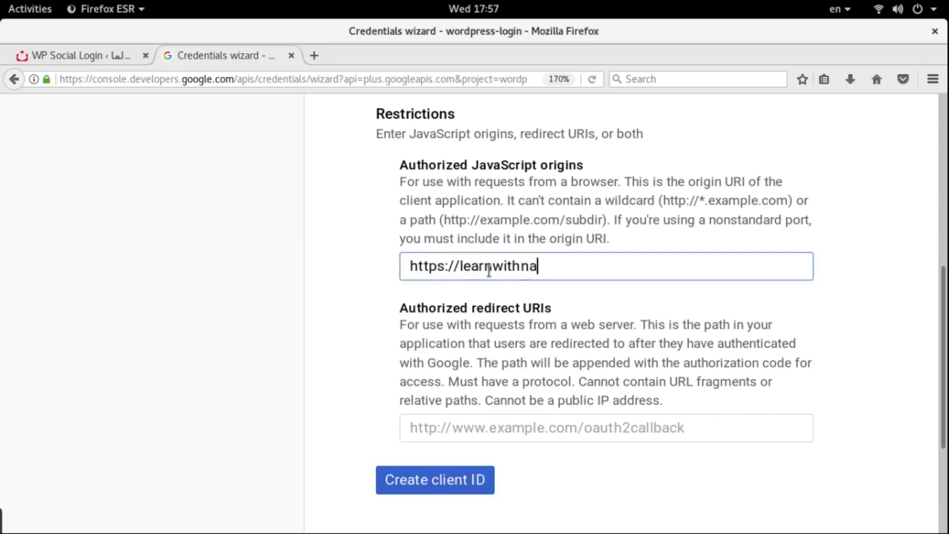
right_click(619, 262)
click(462, 267)
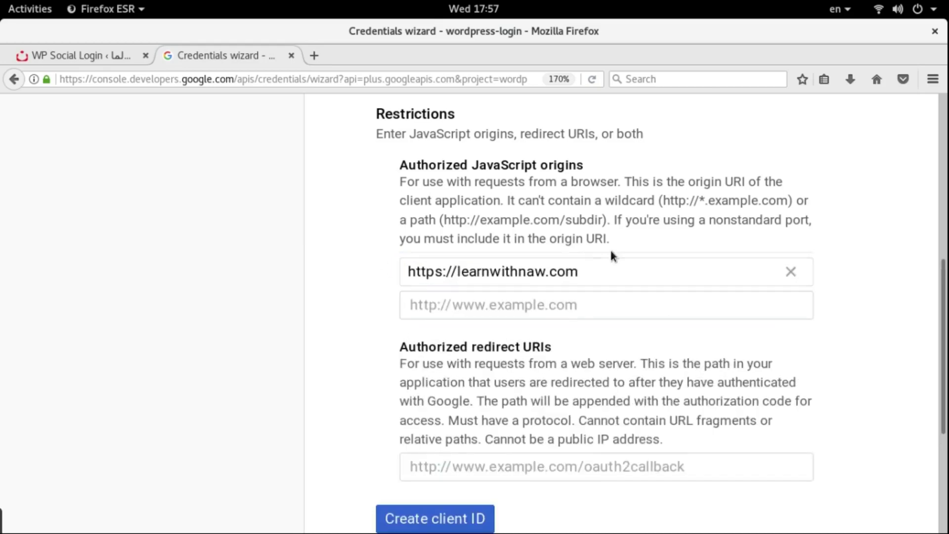
click(792, 271)
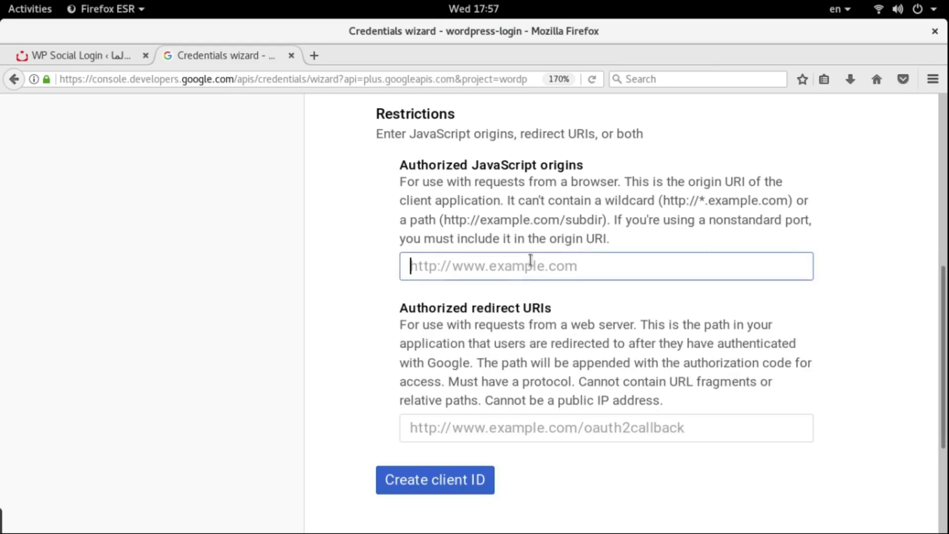
text(http://localhost)
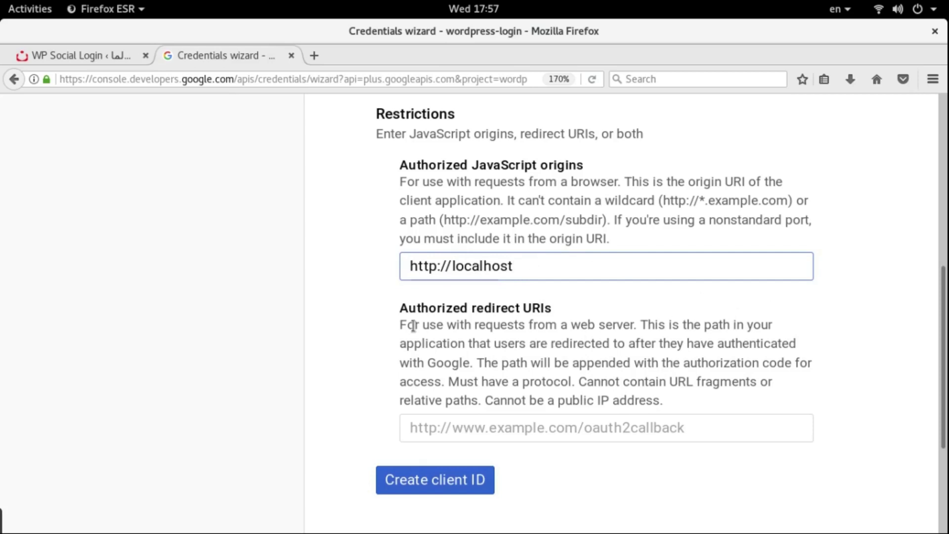
drag(390, 311, 527, 403)
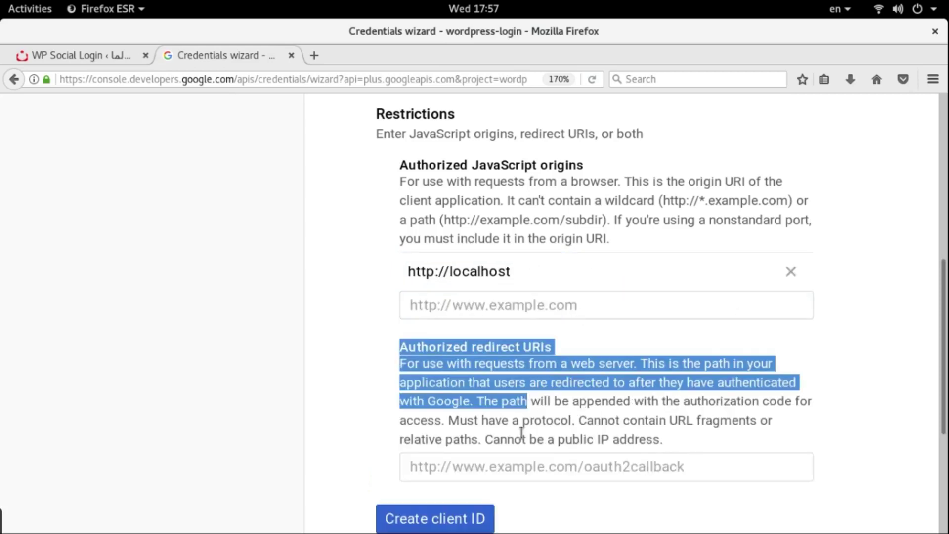
drag(945, 280, 945, 328)
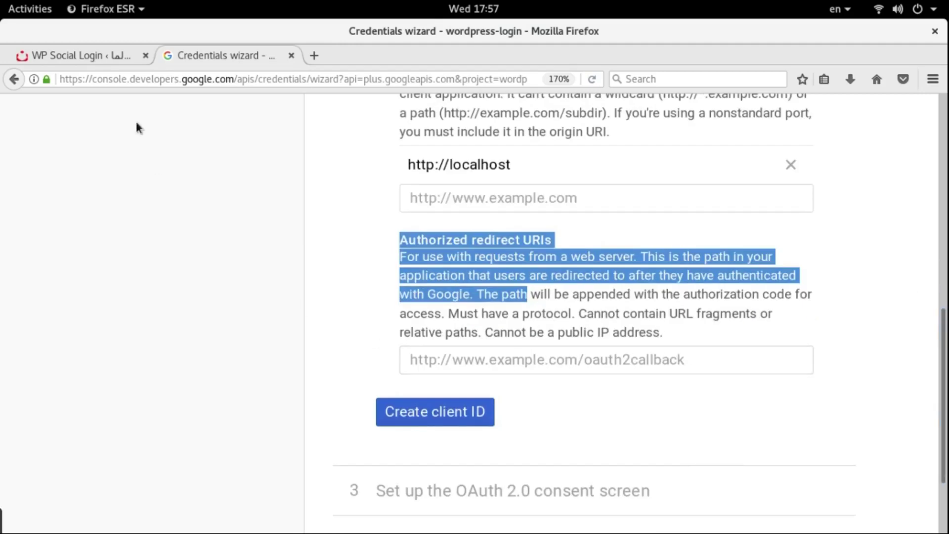
Step: Copy the authorized redirect URI given in the Google setup instructions on the WP Social Login settings page
click(92, 53)
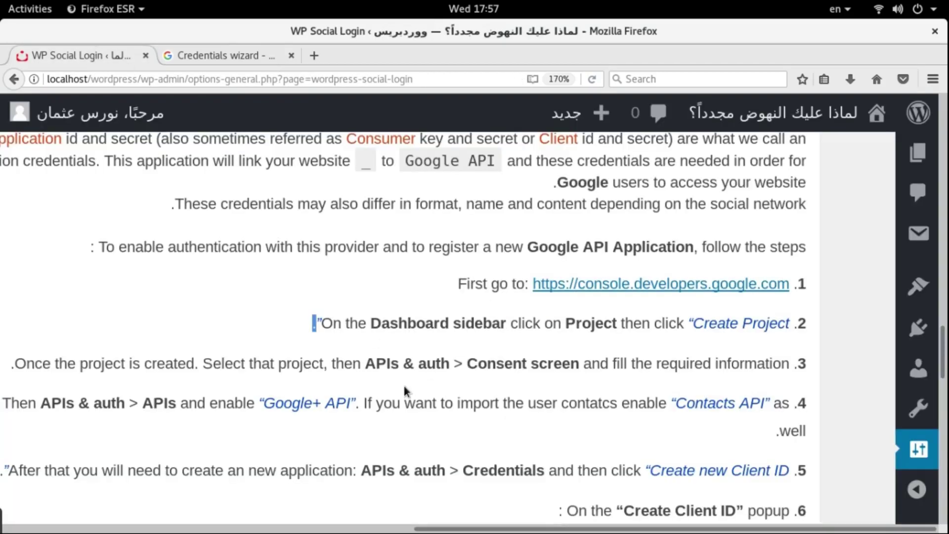
scroll(405, 390, down, 8)
drag(326, 228, 676, 223)
click(152, 244)
drag(152, 247, 765, 251)
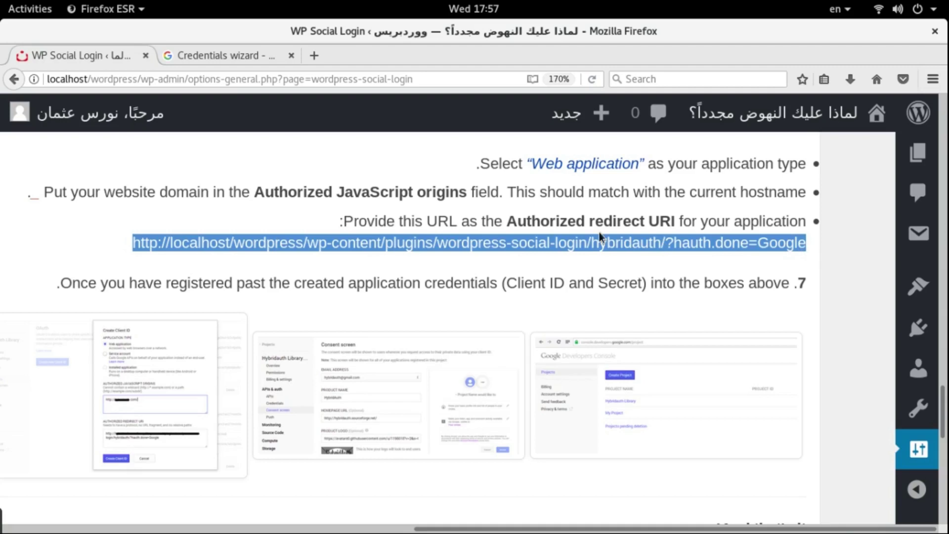
click(247, 55)
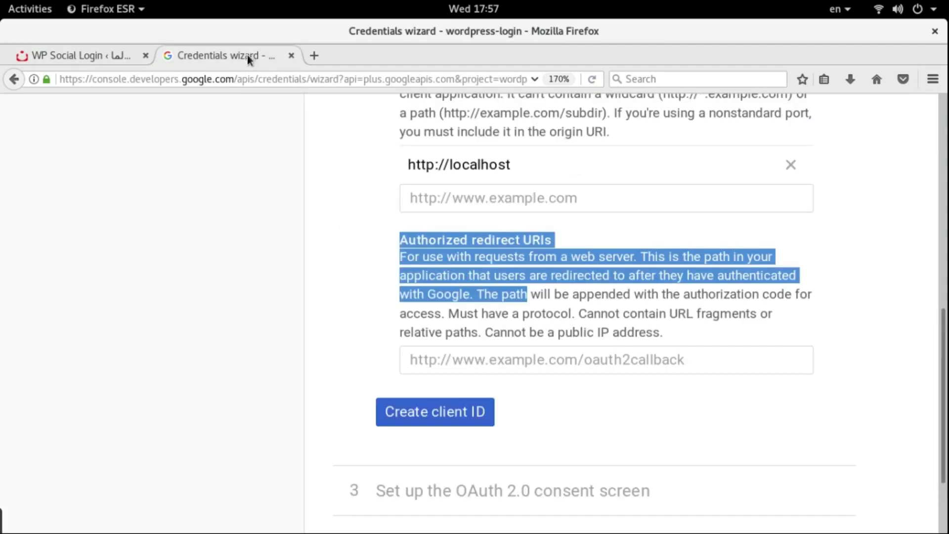
click(453, 360)
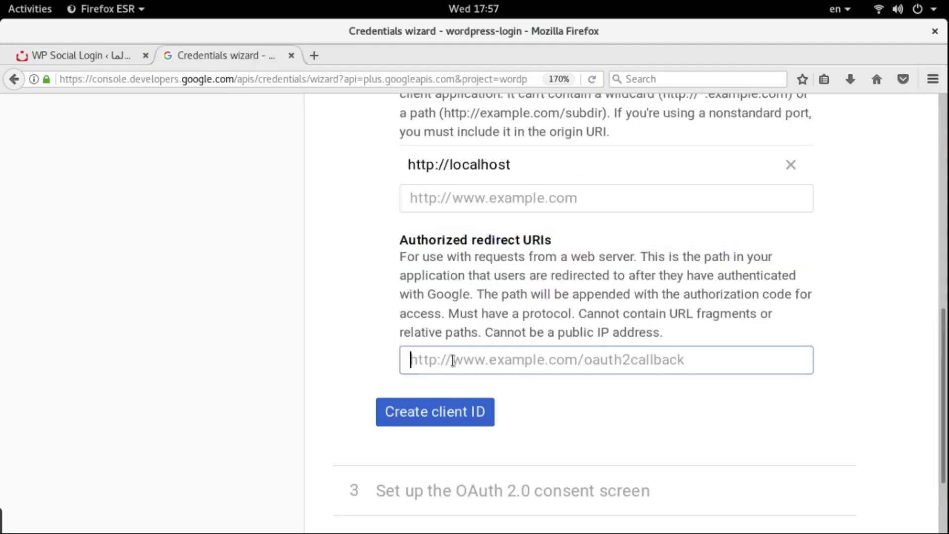
text(http://localhost/wordpress/wp-content/plugins/wordpress-social-login/hybridauth/?hauth.done=Google)
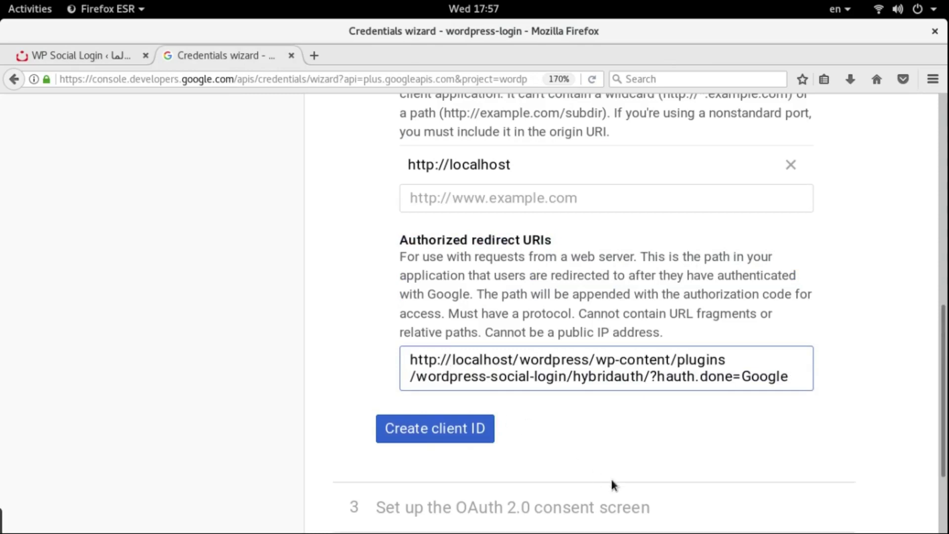
Step: Create the OAuth client ID and choose the account's e-mail address for the OAuth 2.0 consent screen
click(423, 435)
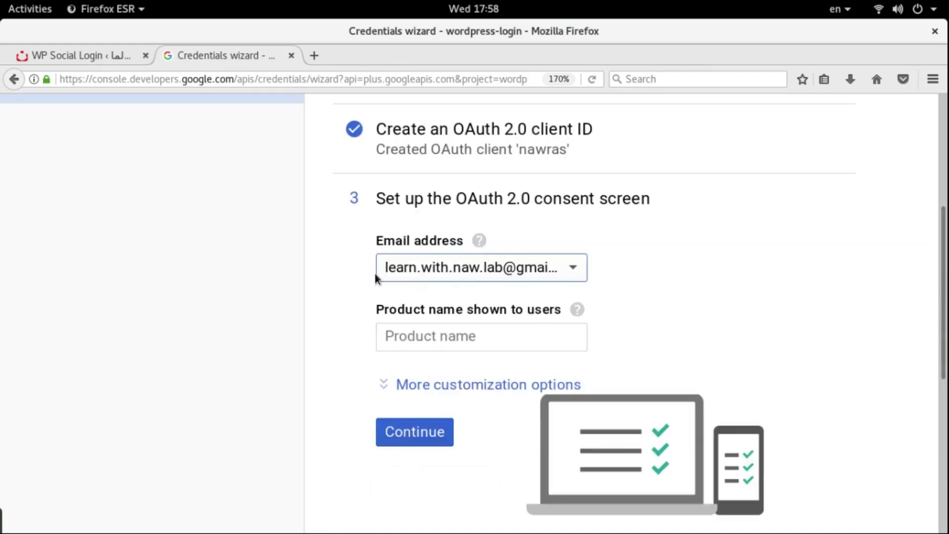
click(383, 272)
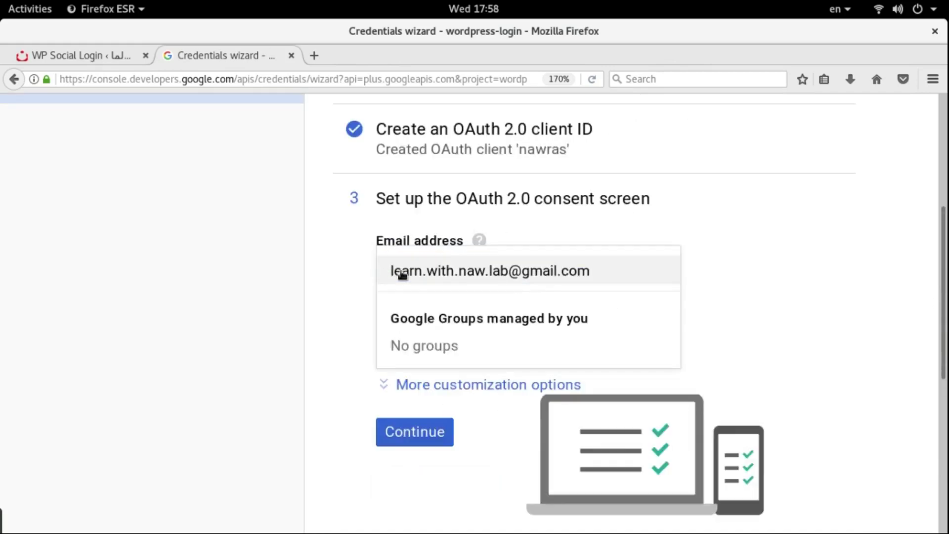
click(532, 263)
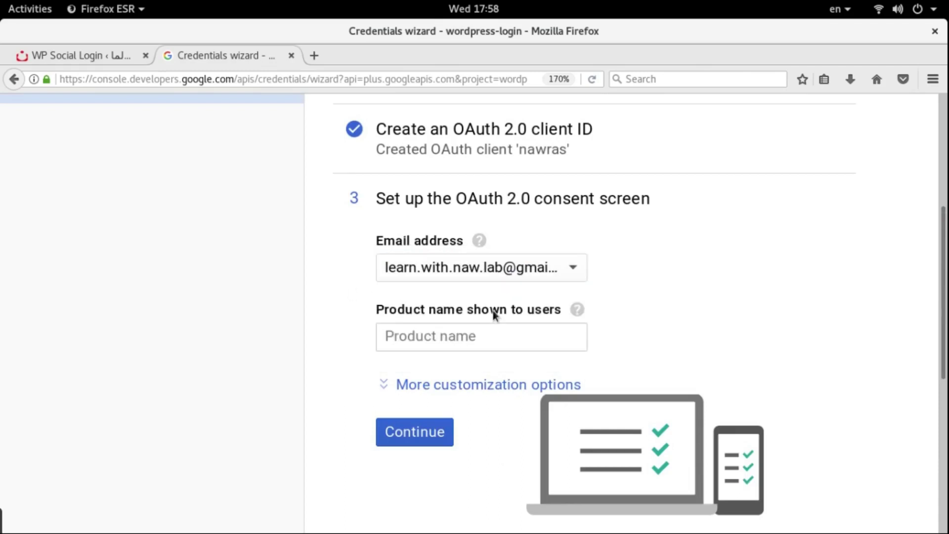
Step: Set the product name shown to users to "login to wordpress via gmail" and continue to the credentials download stage
click(396, 336)
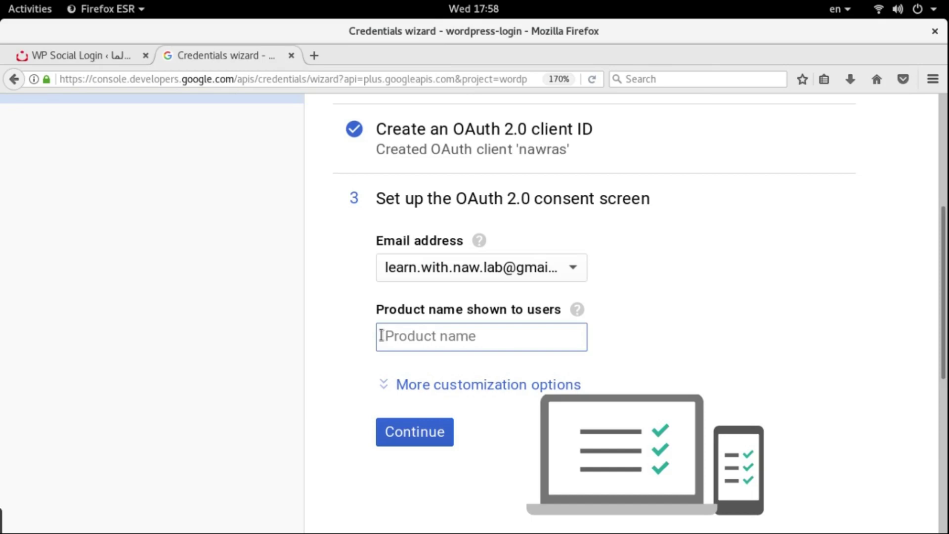
text(f)
key(BackSpace)
text(login )
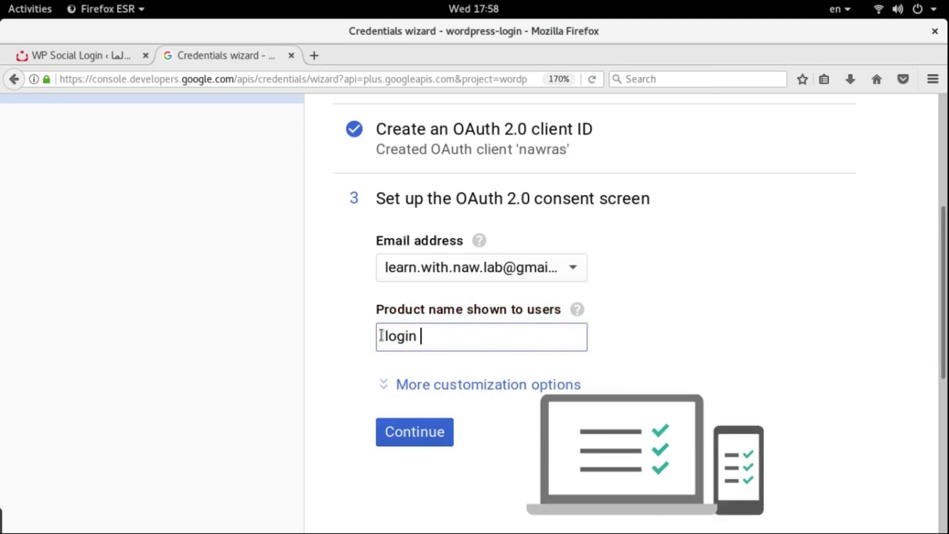
text(to wordpress via )
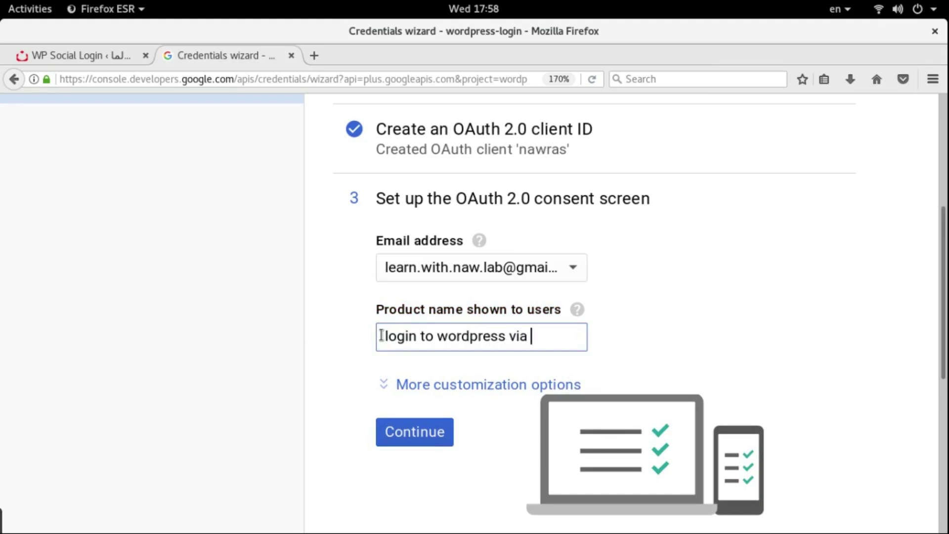
text(gmail)
drag(395, 340, 526, 356)
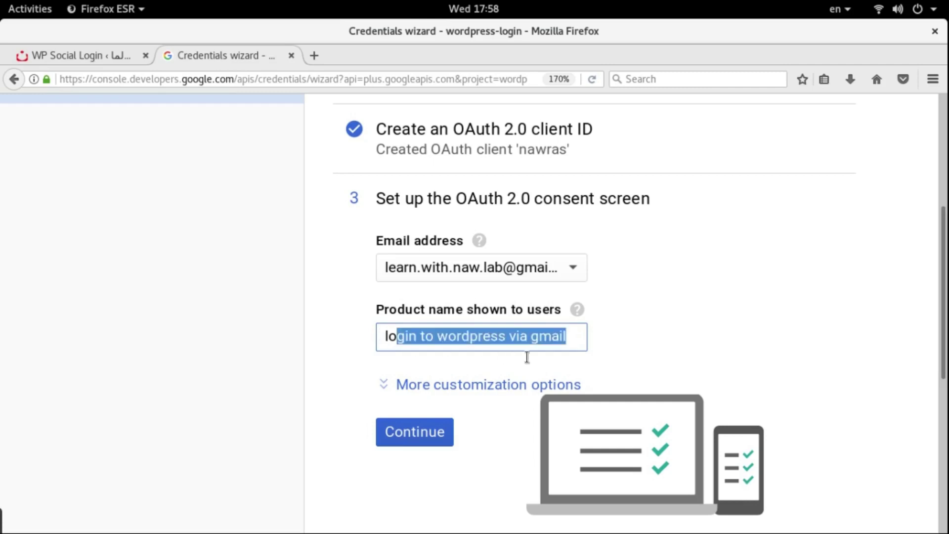
click(518, 338)
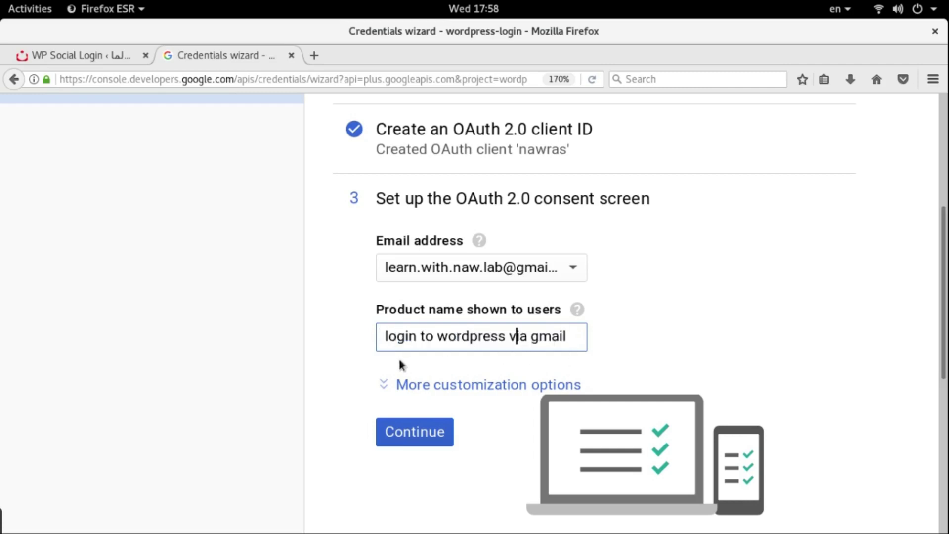
click(416, 441)
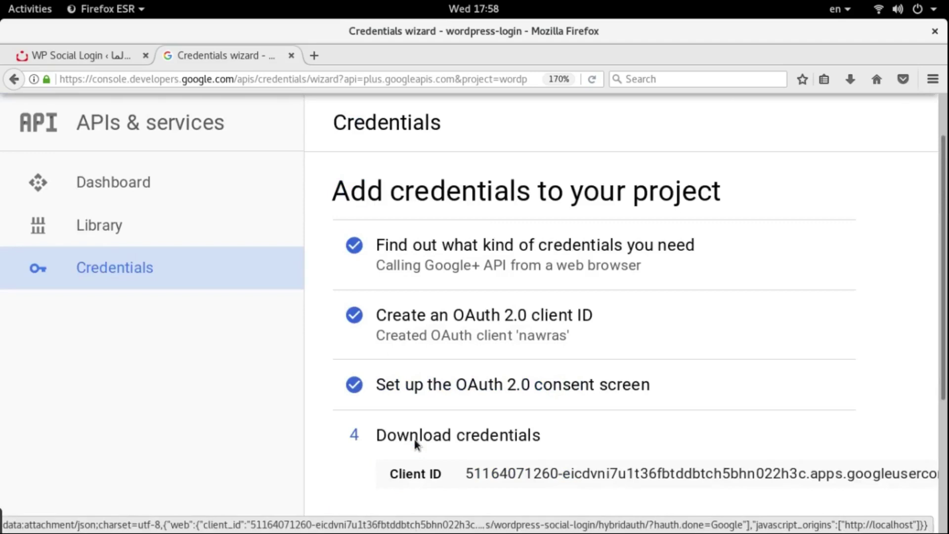
Step: Review the downloaded credentials in the online text editor and copy the client_id value without its quotation marks
drag(945, 146, 944, 282)
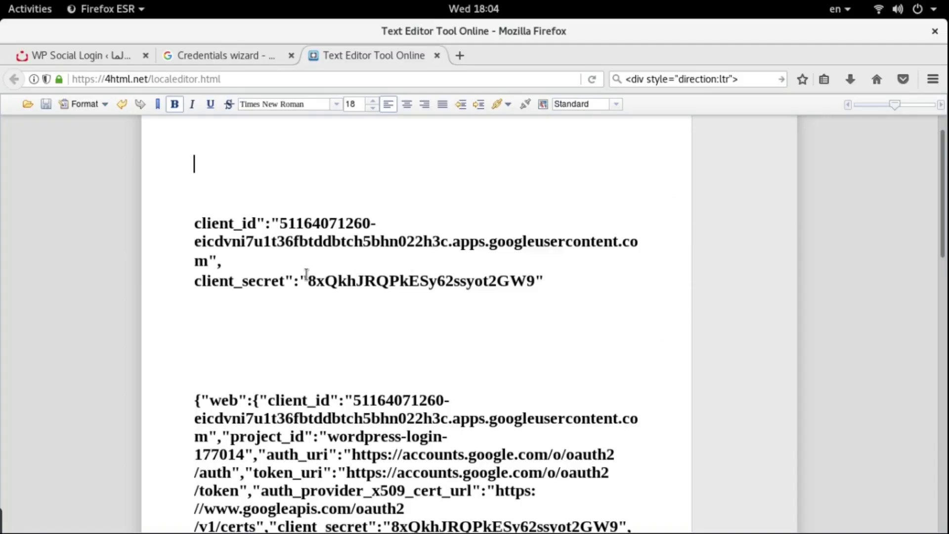
scroll(394, 313, down, 10)
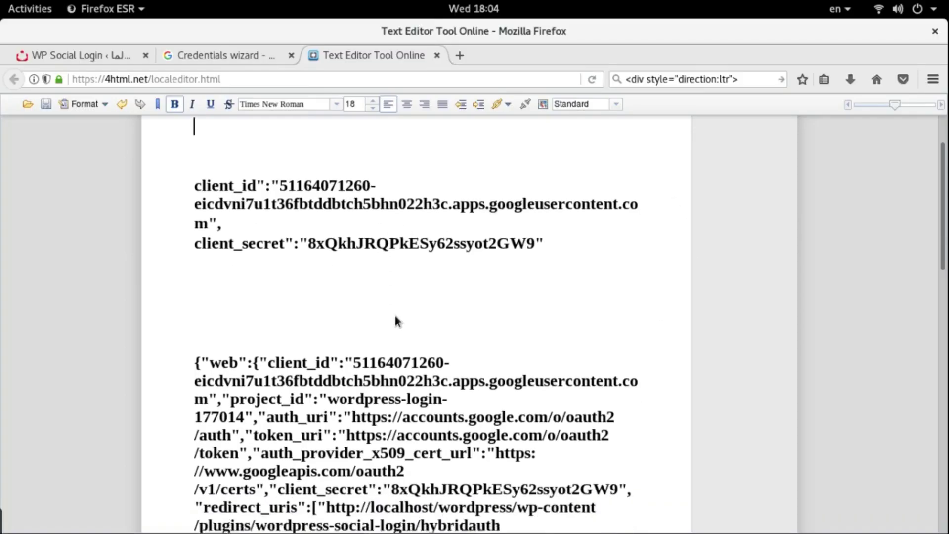
scroll(305, 207, up, 4)
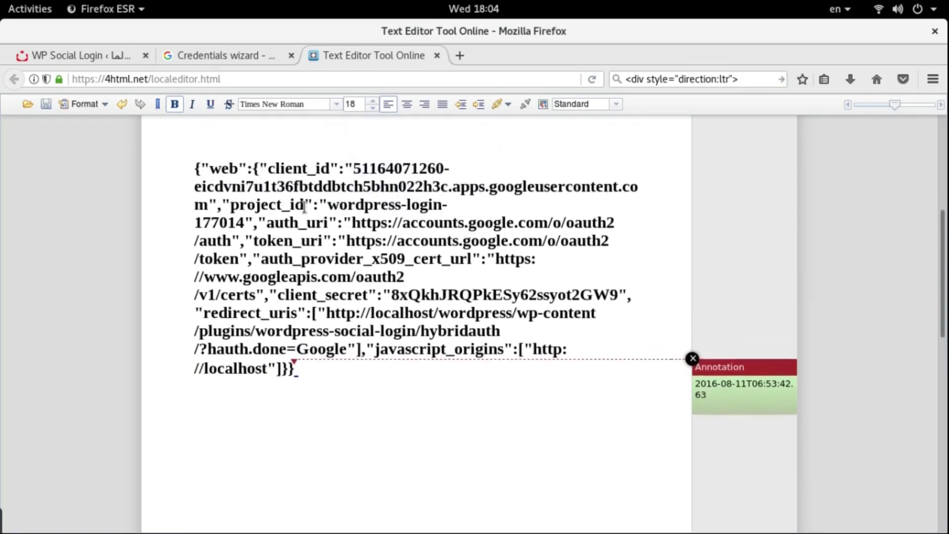
drag(185, 207, 400, 409)
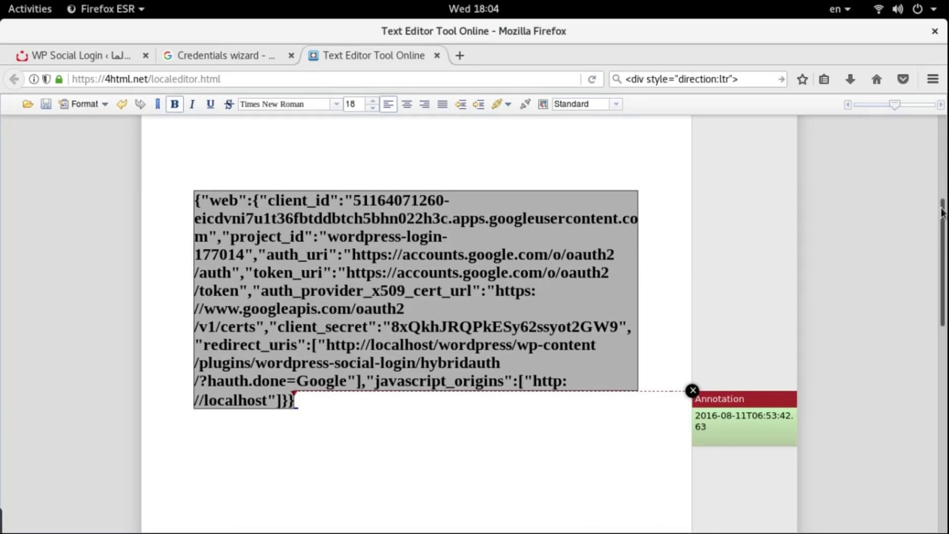
drag(942, 229, 942, 169)
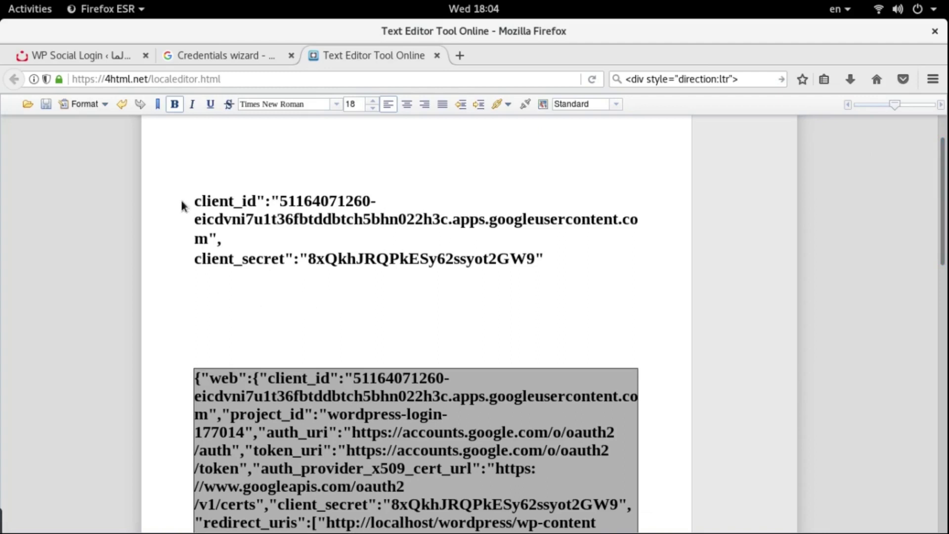
drag(183, 206, 257, 204)
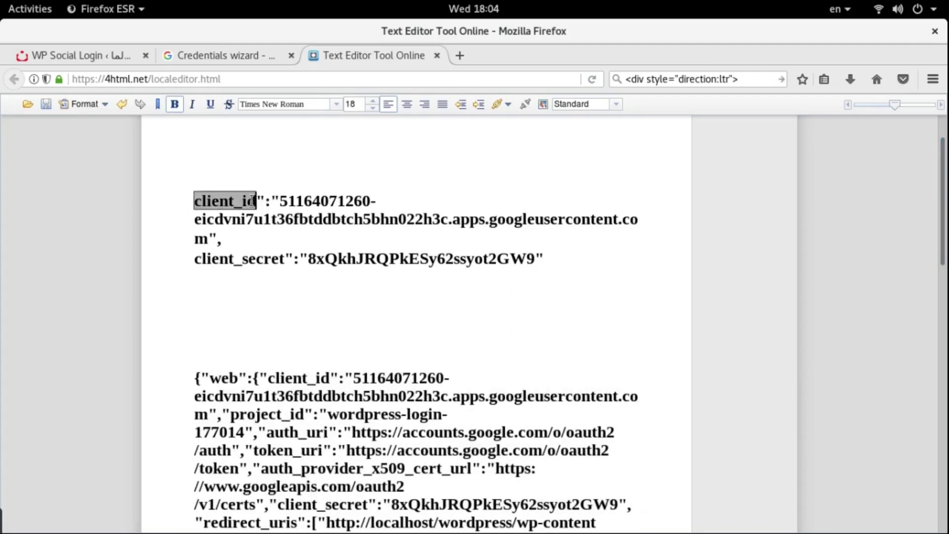
drag(281, 201, 205, 241)
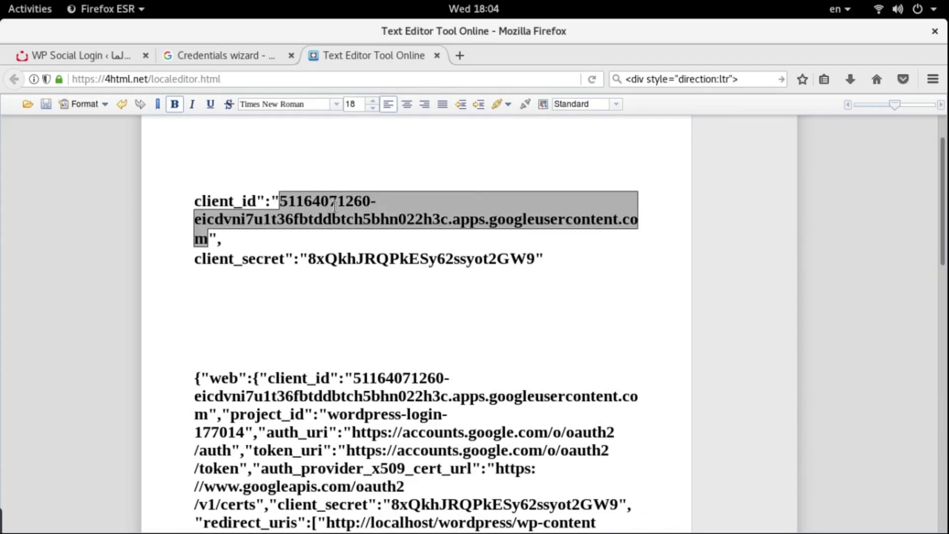
right_click(461, 264)
click(488, 380)
Step: Paste the copied client ID as the Google Application ID on the WP Social Login settings page
click(81, 58)
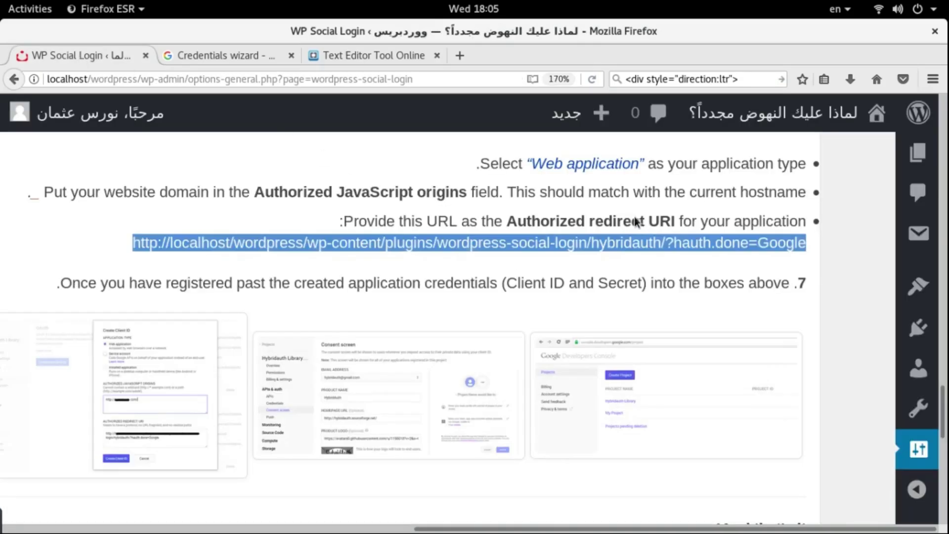
scroll(637, 221, up, 10)
scroll(632, 221, up, 5)
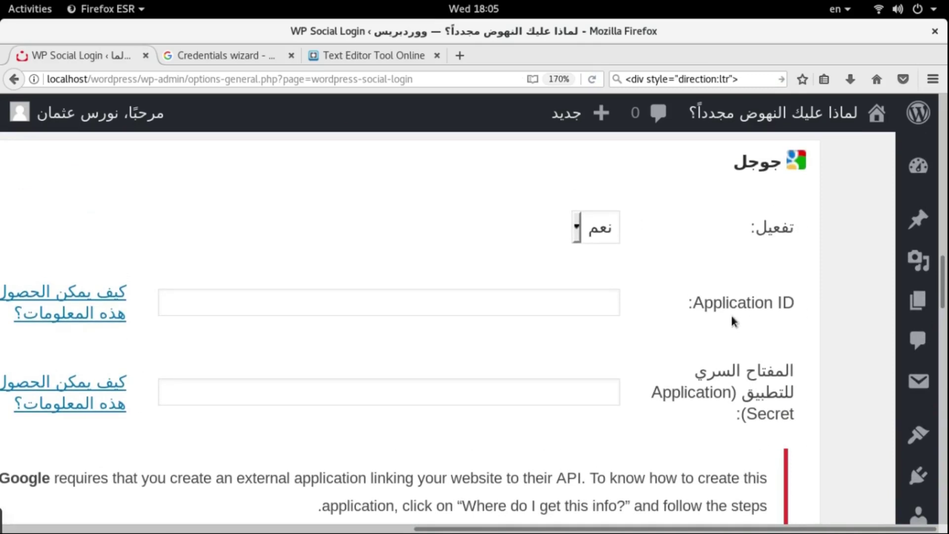
click(580, 303)
key(ctrl+v)
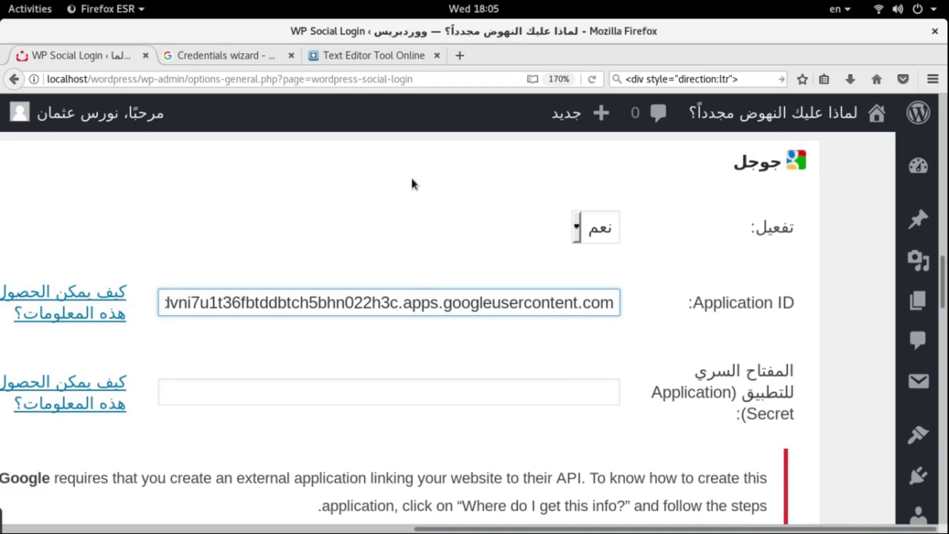
Step: Copy the client_secret value without its quotation marks from the credentials text in the online text editor
click(373, 56)
click(268, 273)
drag(200, 260, 287, 262)
double_click(284, 262)
drag(194, 260, 532, 260)
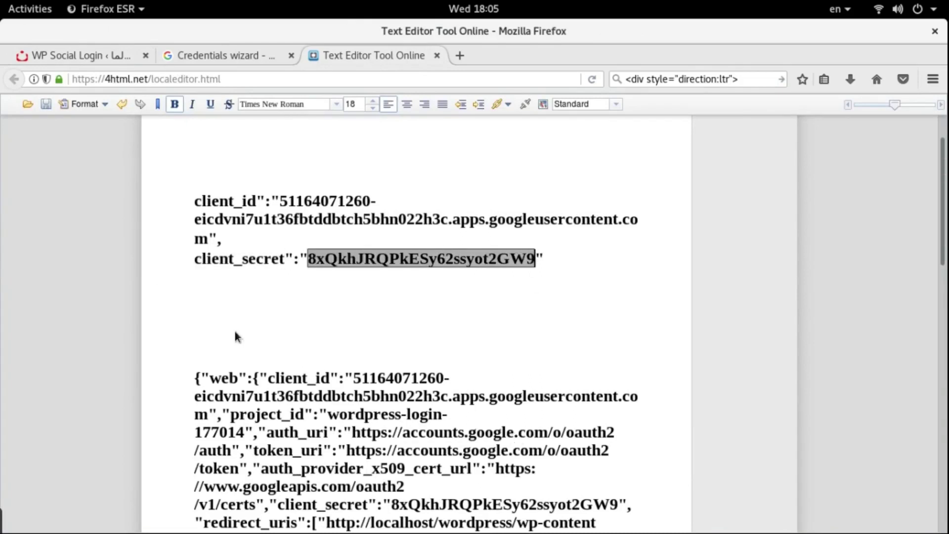
Step: Paste the client secret as the Google Application Secret on the WP Social Login settings page and save the changes
click(96, 61)
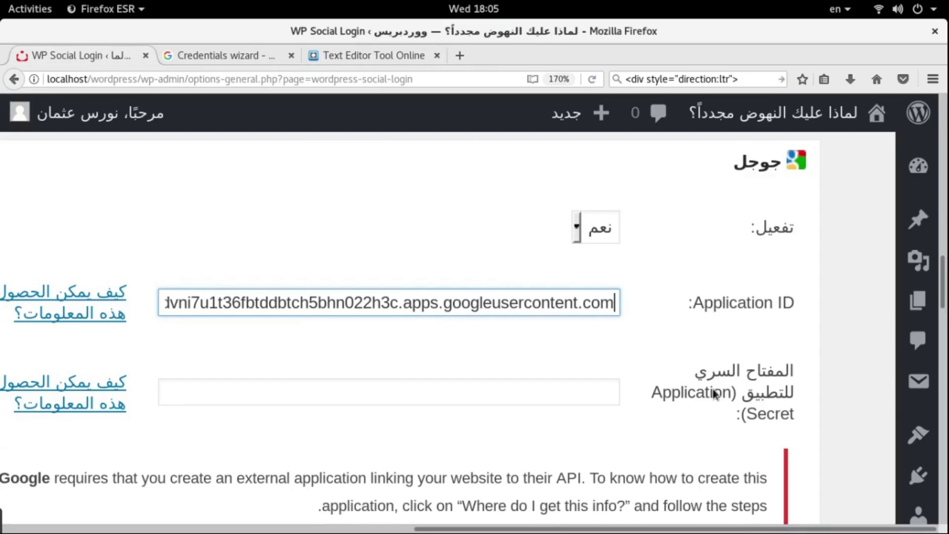
click(500, 392)
key(ctrl+v)
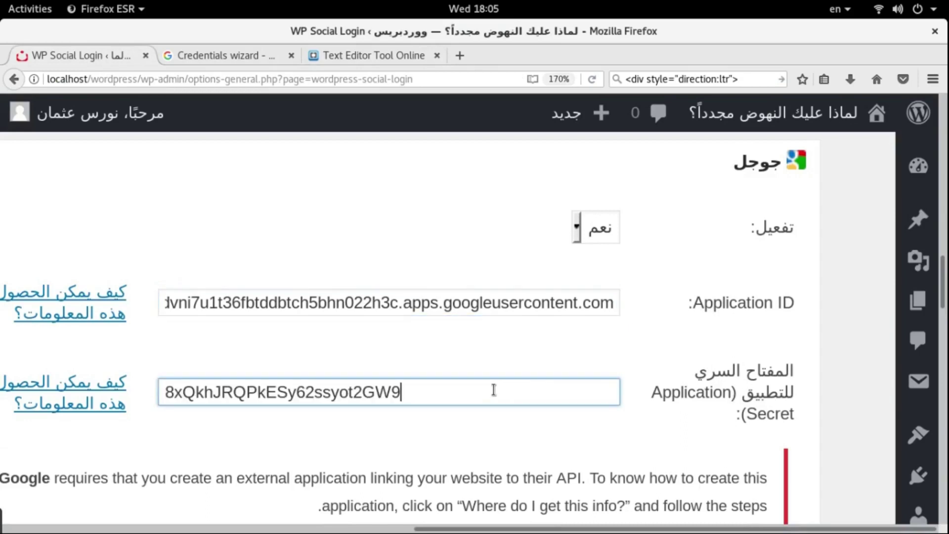
drag(945, 257, 939, 492)
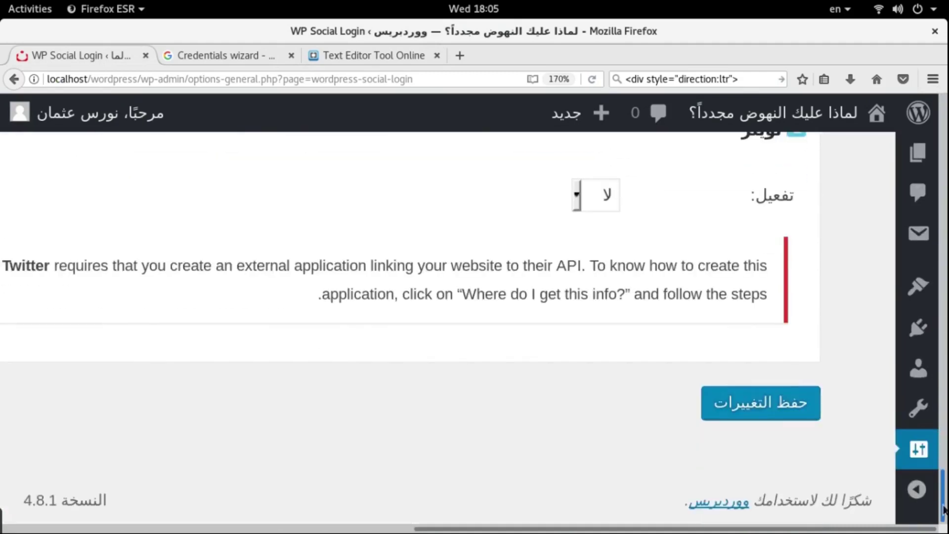
click(775, 415)
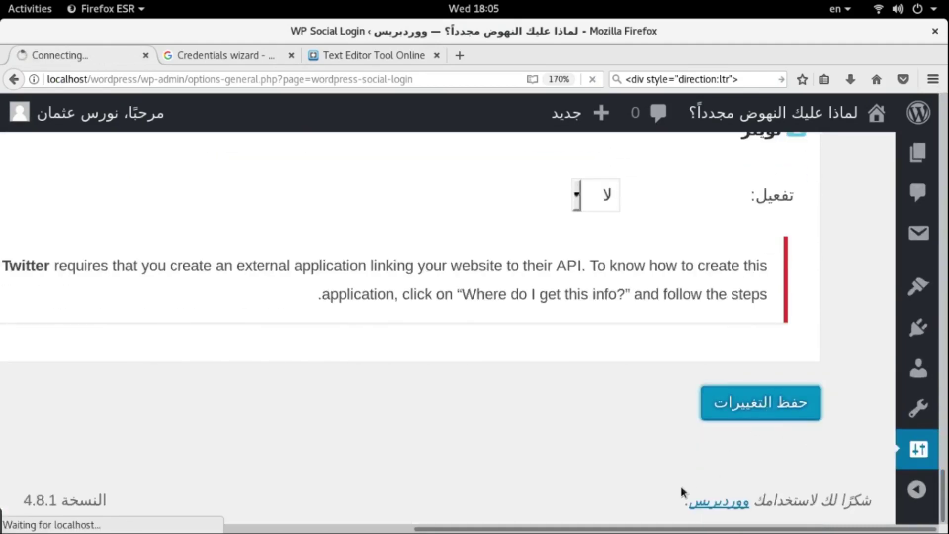